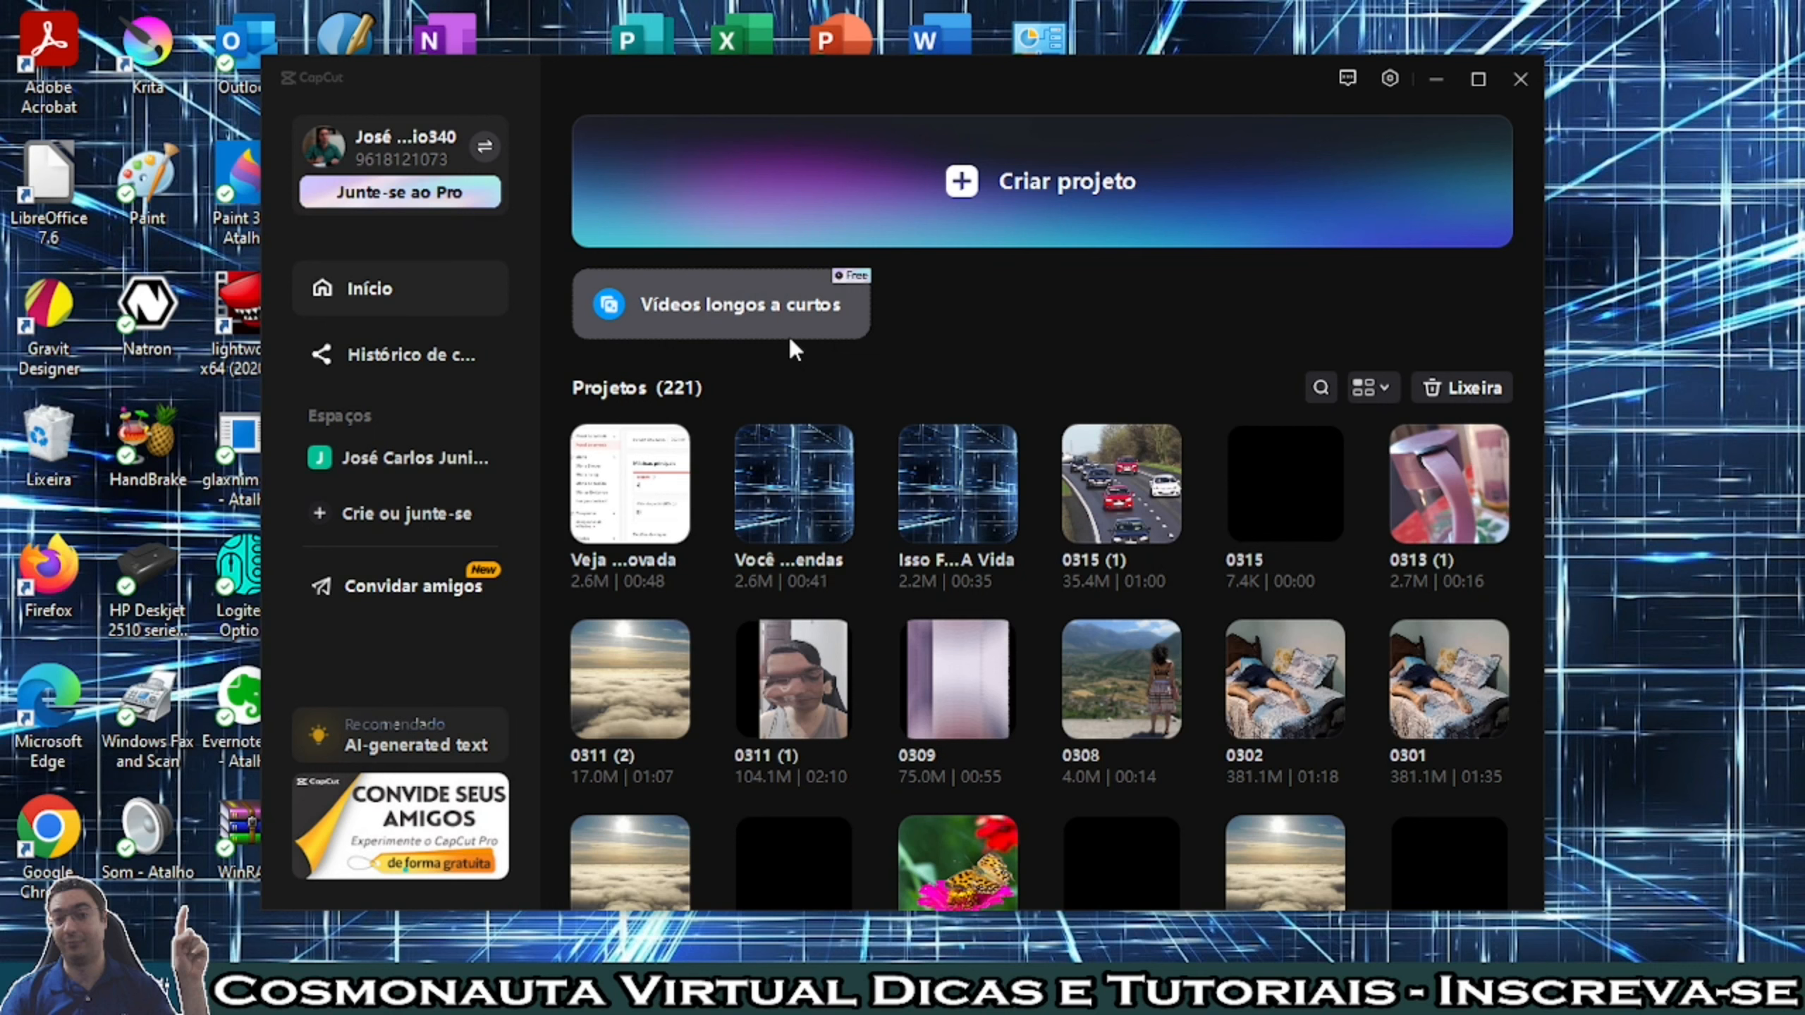
Open the Vídeos longos a curtos tool and load "desfocar fundo do video no capcut pc.mp4" from the Já postados folder
left_click(733, 314)
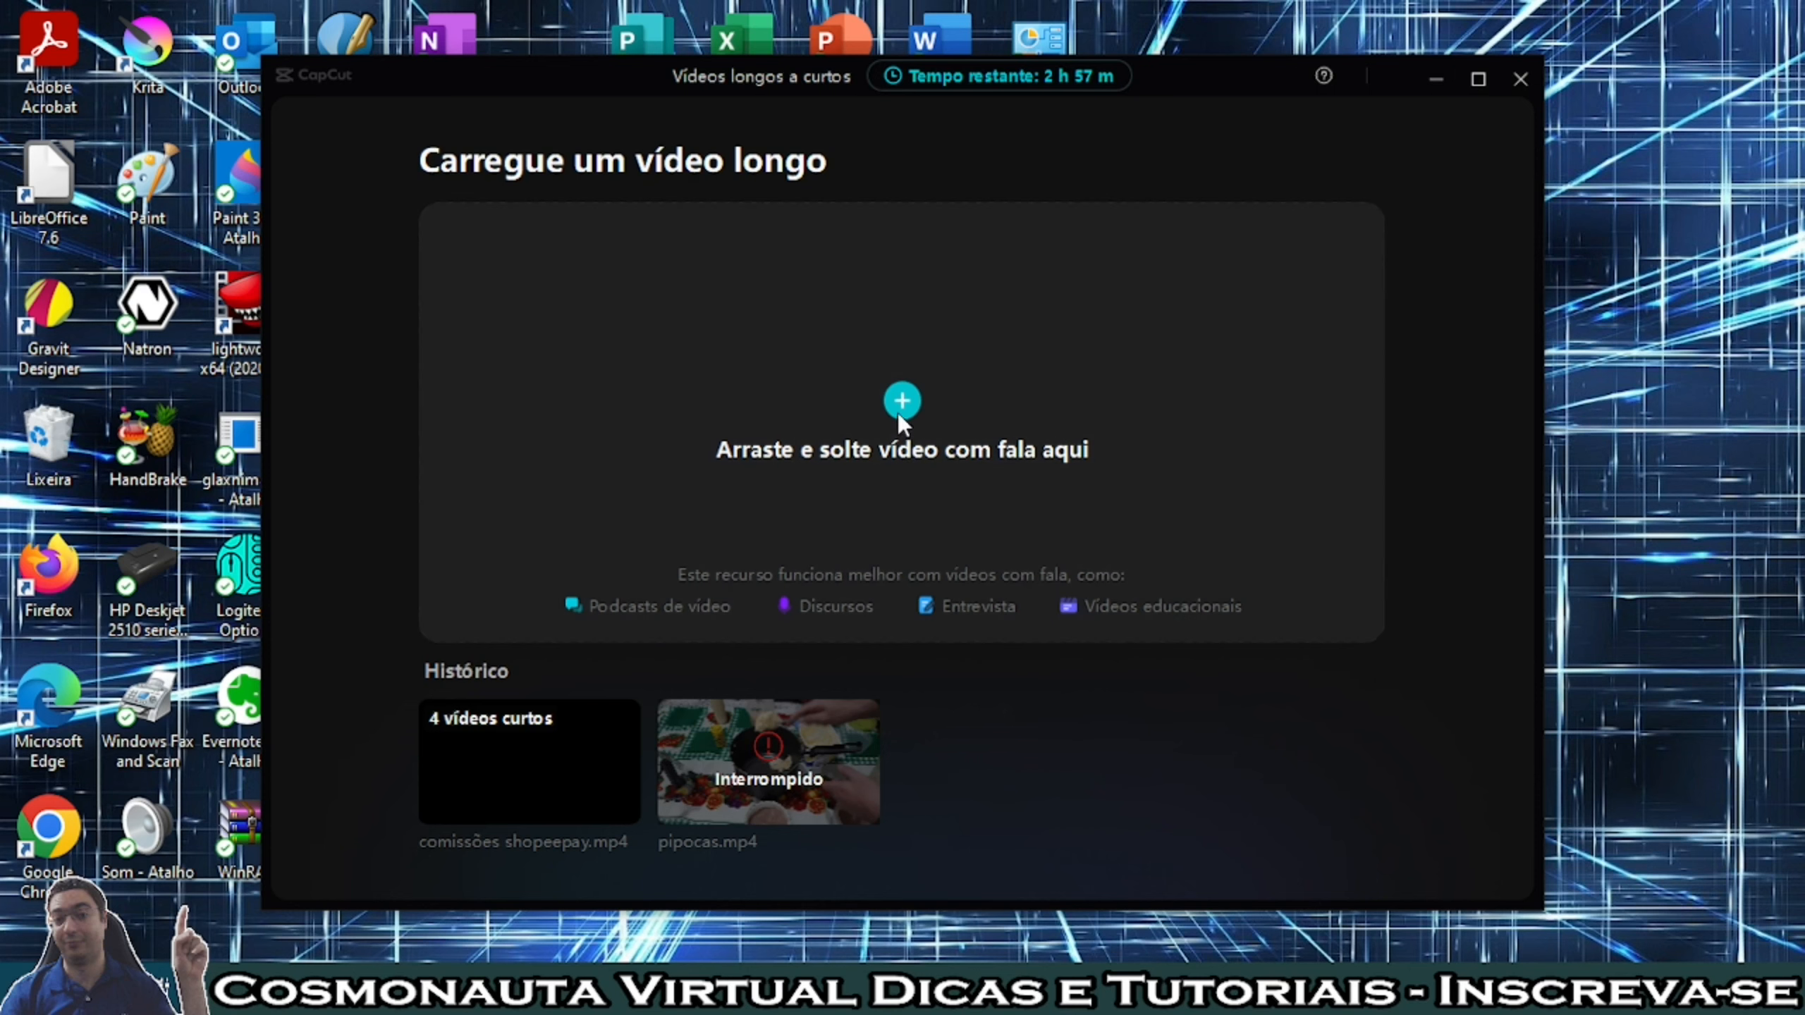
left_click(900, 402)
left_click(1130, 75)
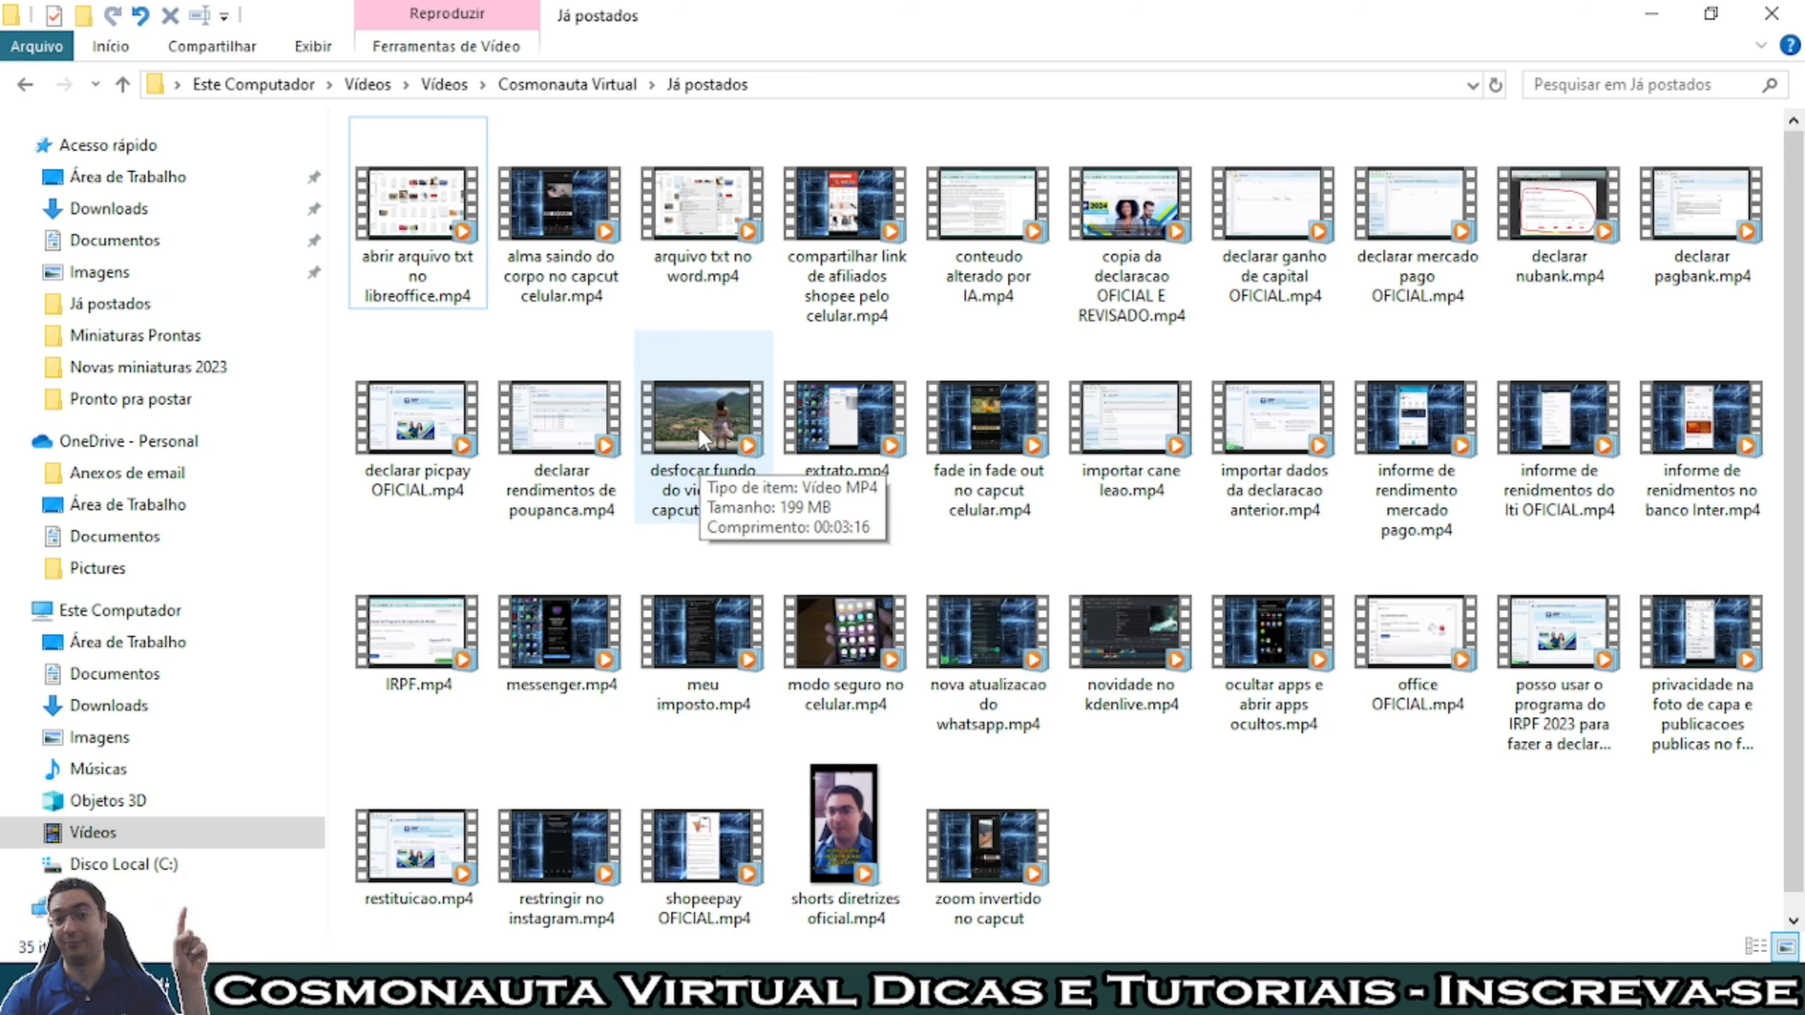
left_click_drag(698, 425, 882, 535)
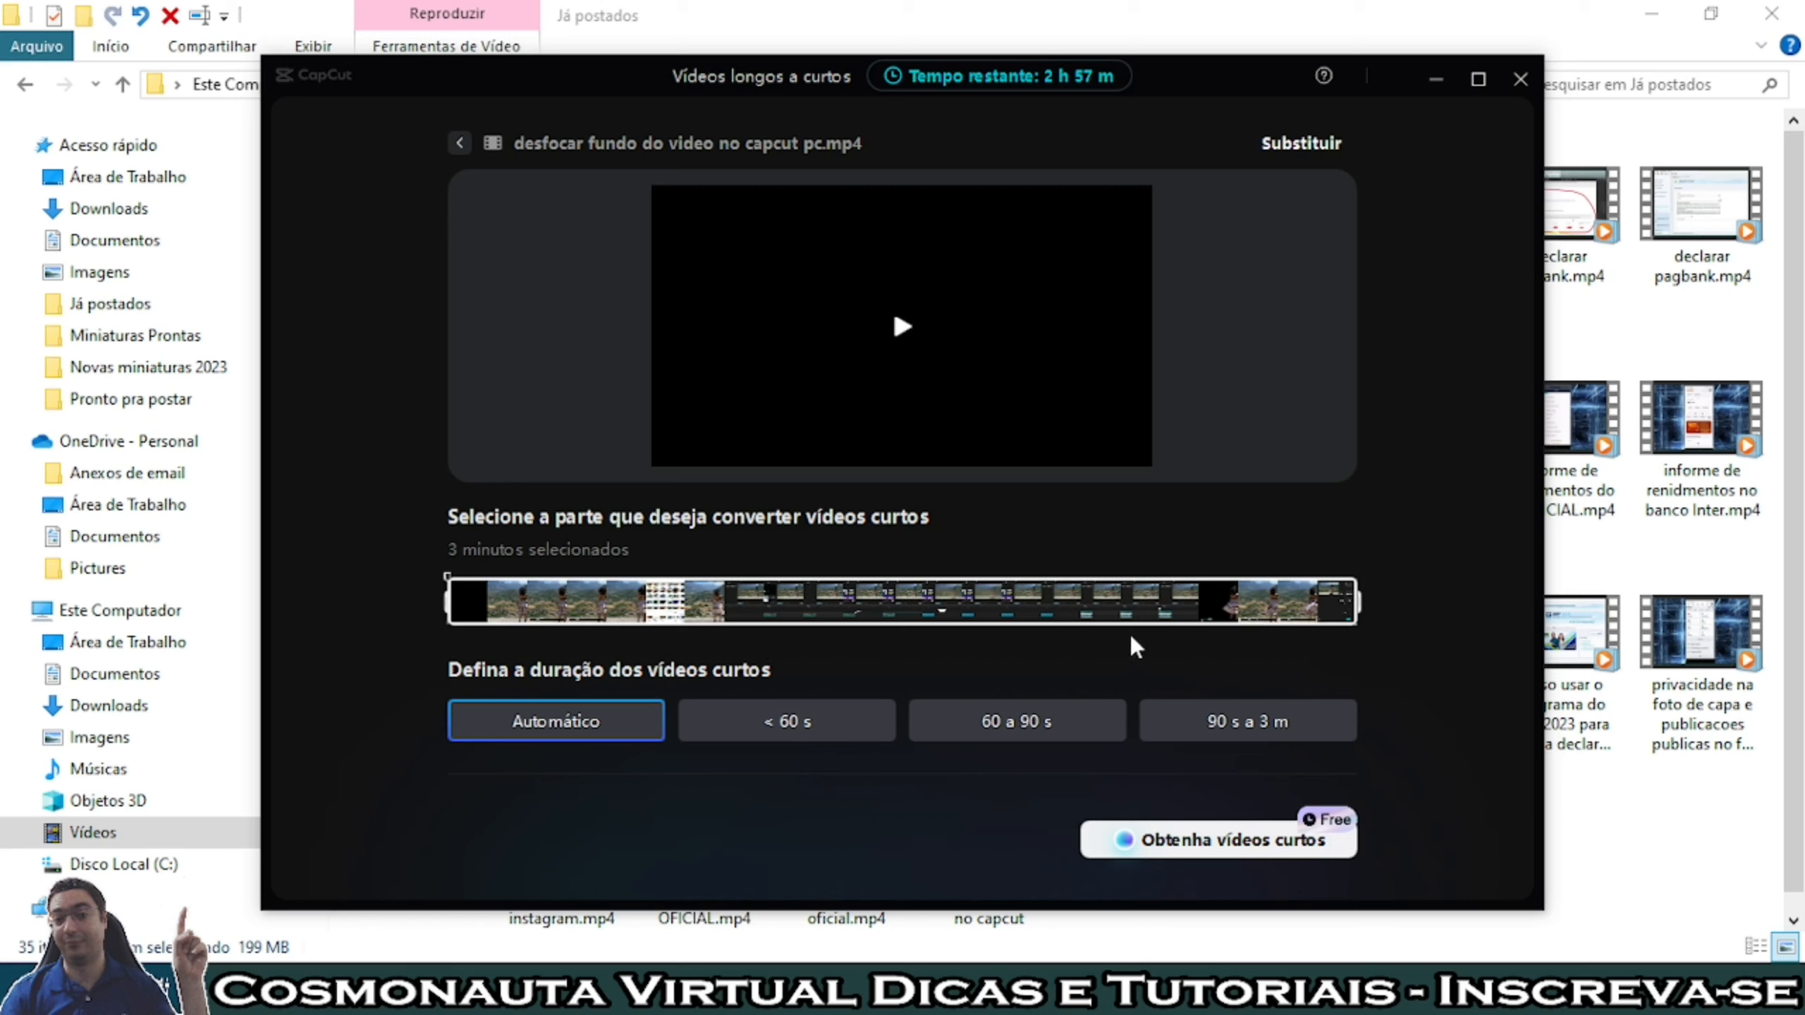
Try narrowing the part of the video to convert from both ends, and extend the selection back to the full clip
left_click_drag(447, 601, 700, 600)
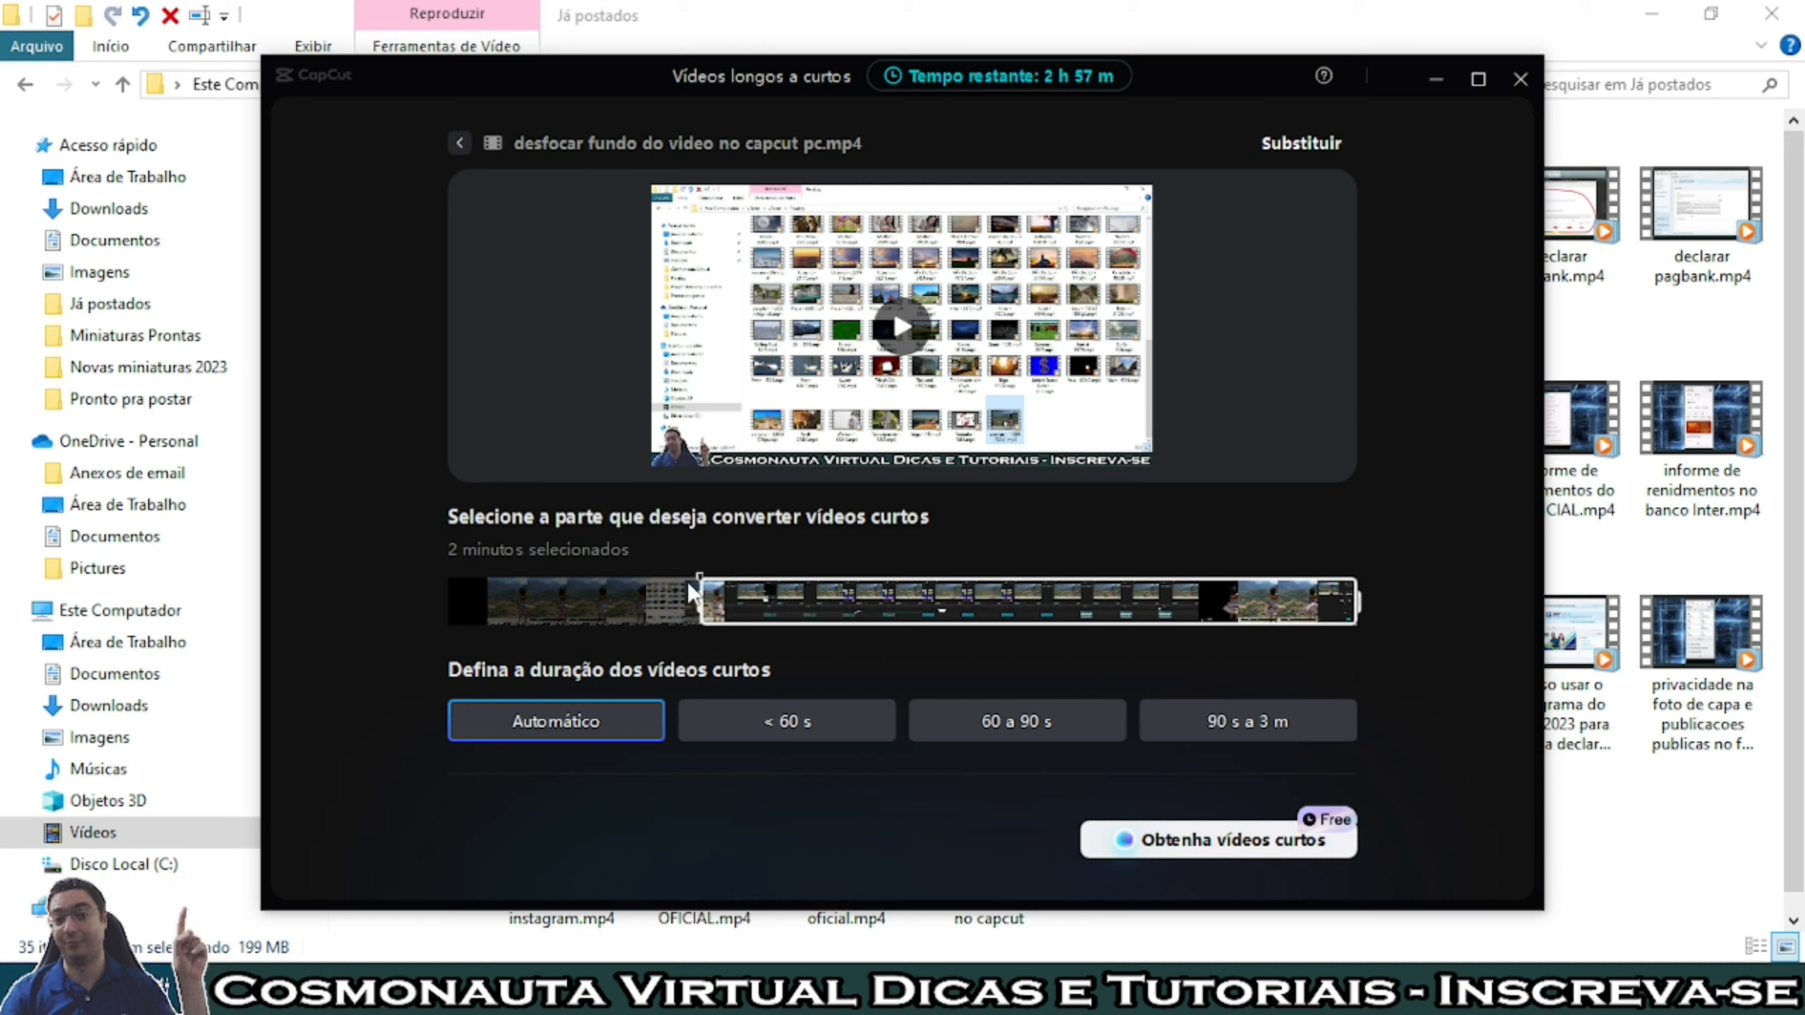
mouse_move(697, 603)
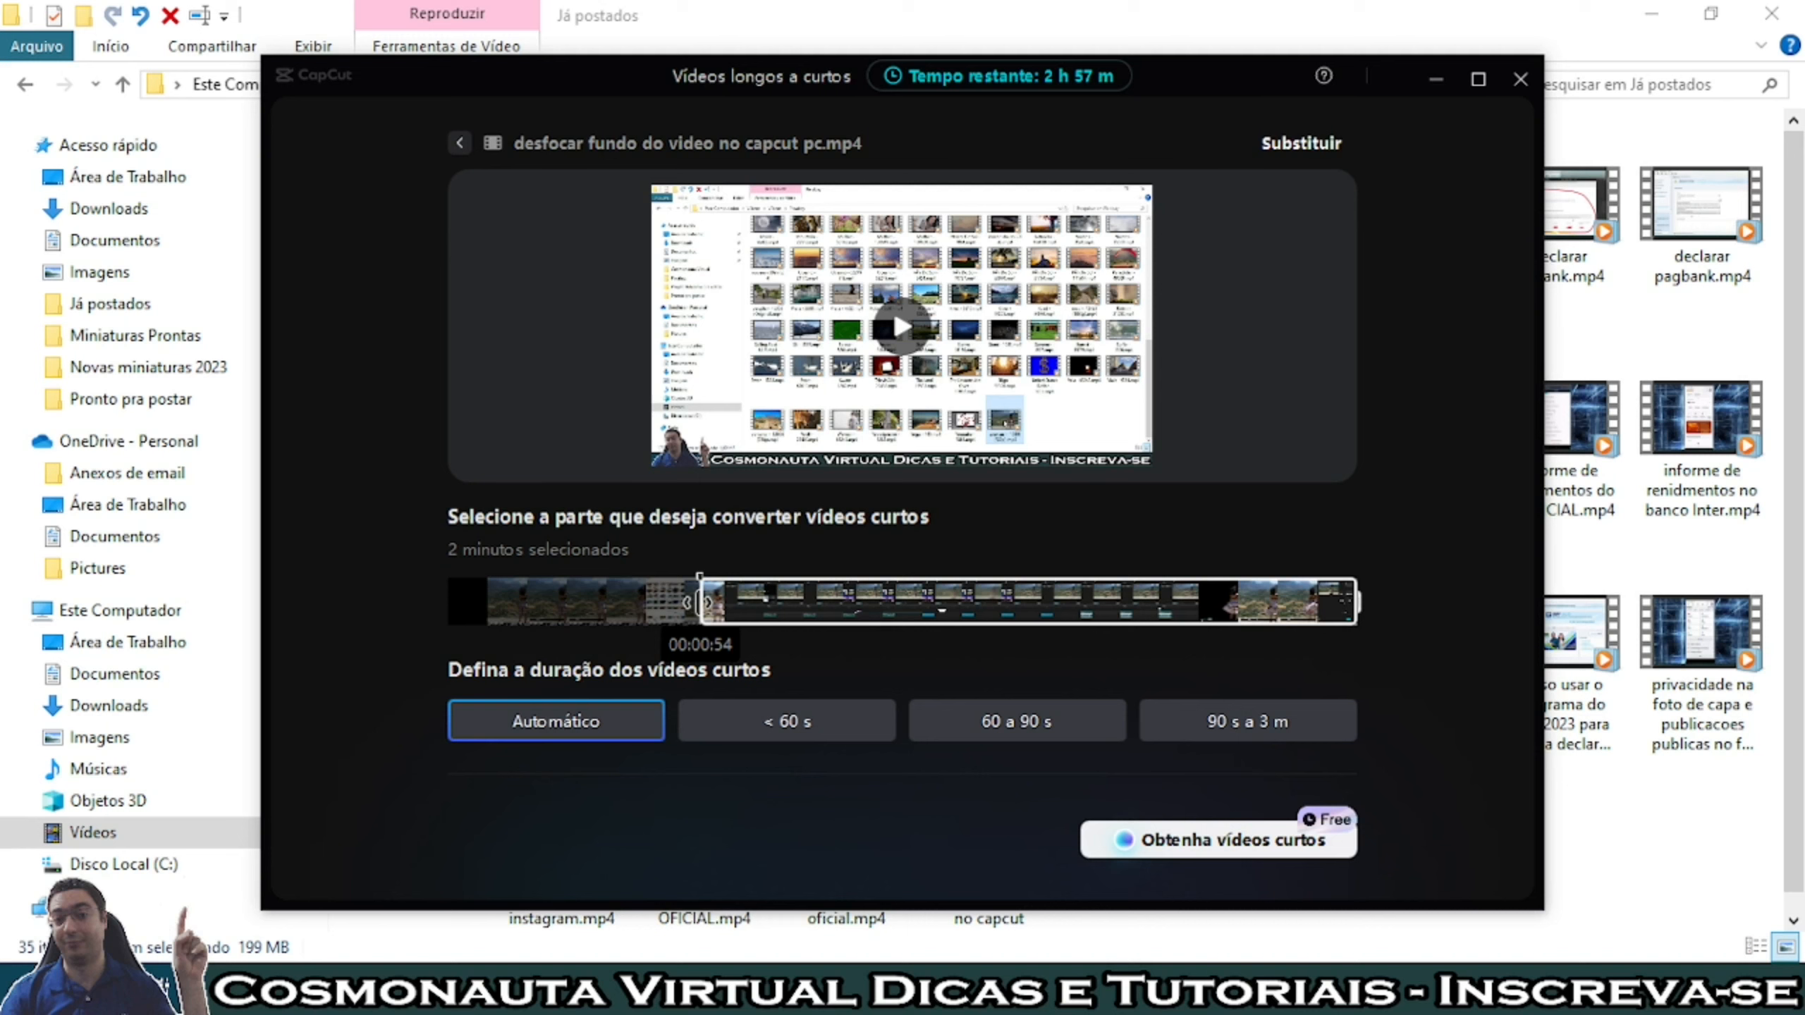
left_click_drag(700, 603, 775, 603)
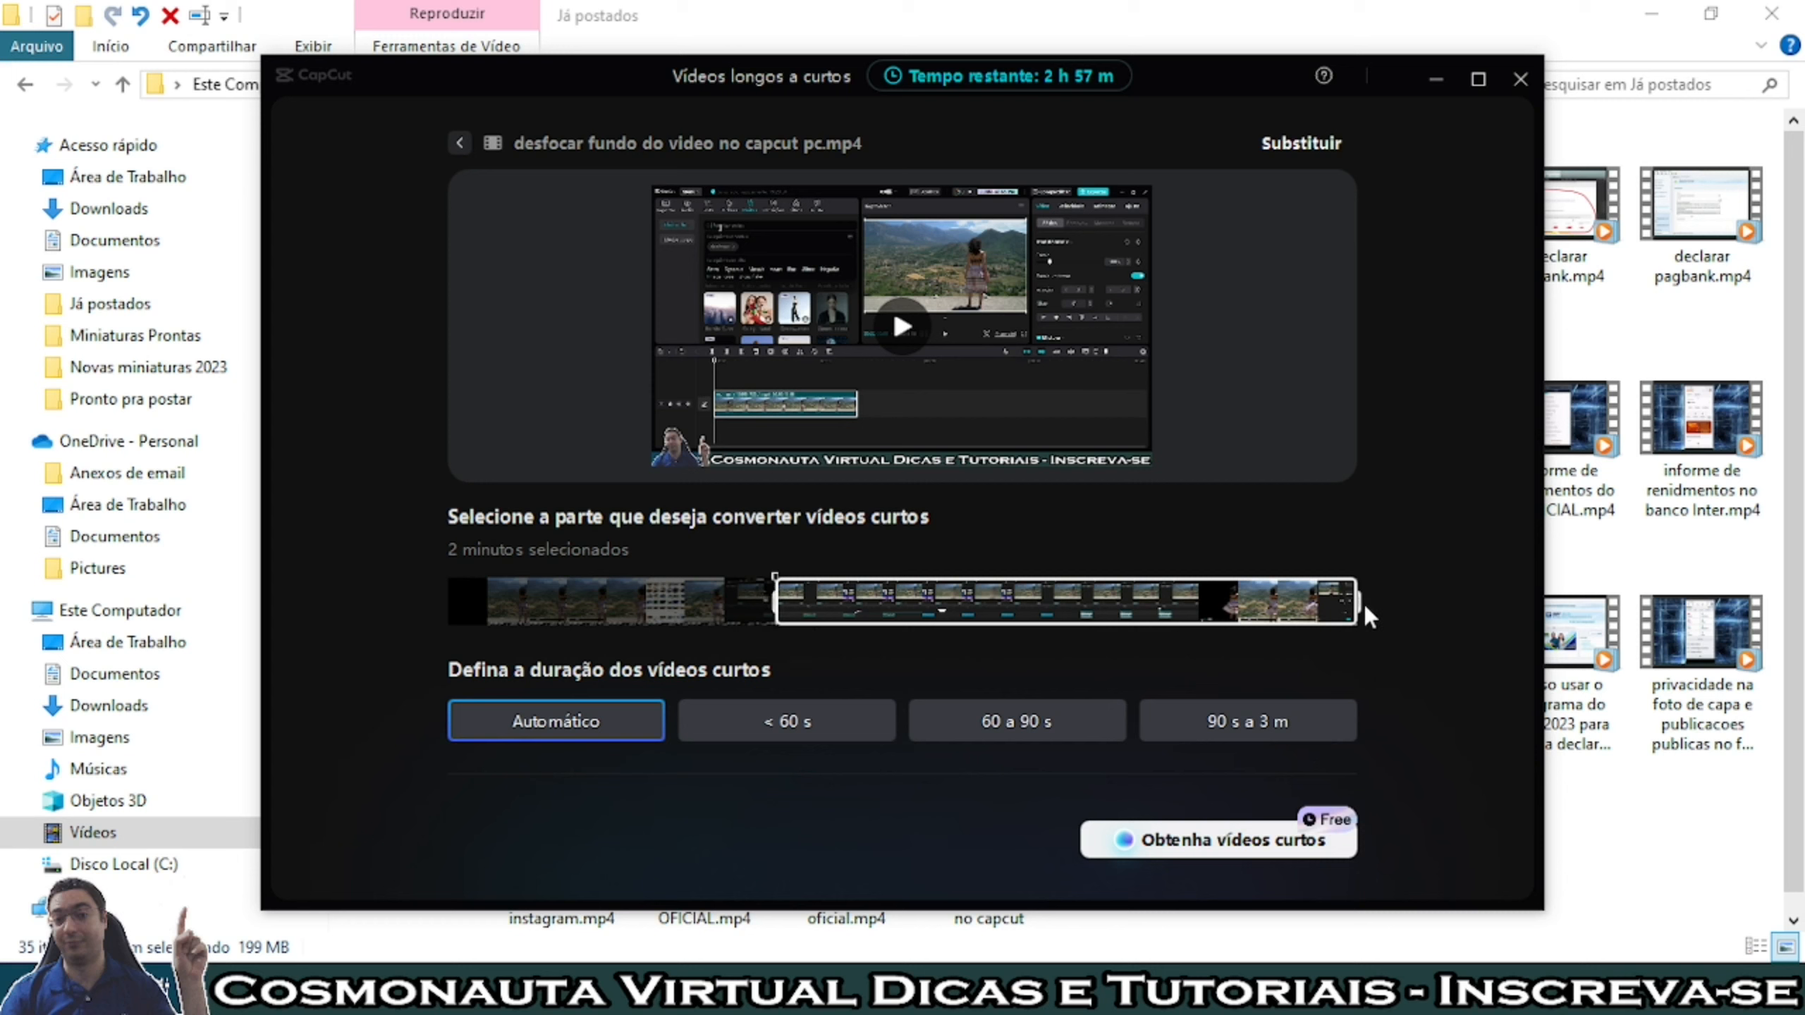
left_click_drag(1364, 603, 1054, 603)
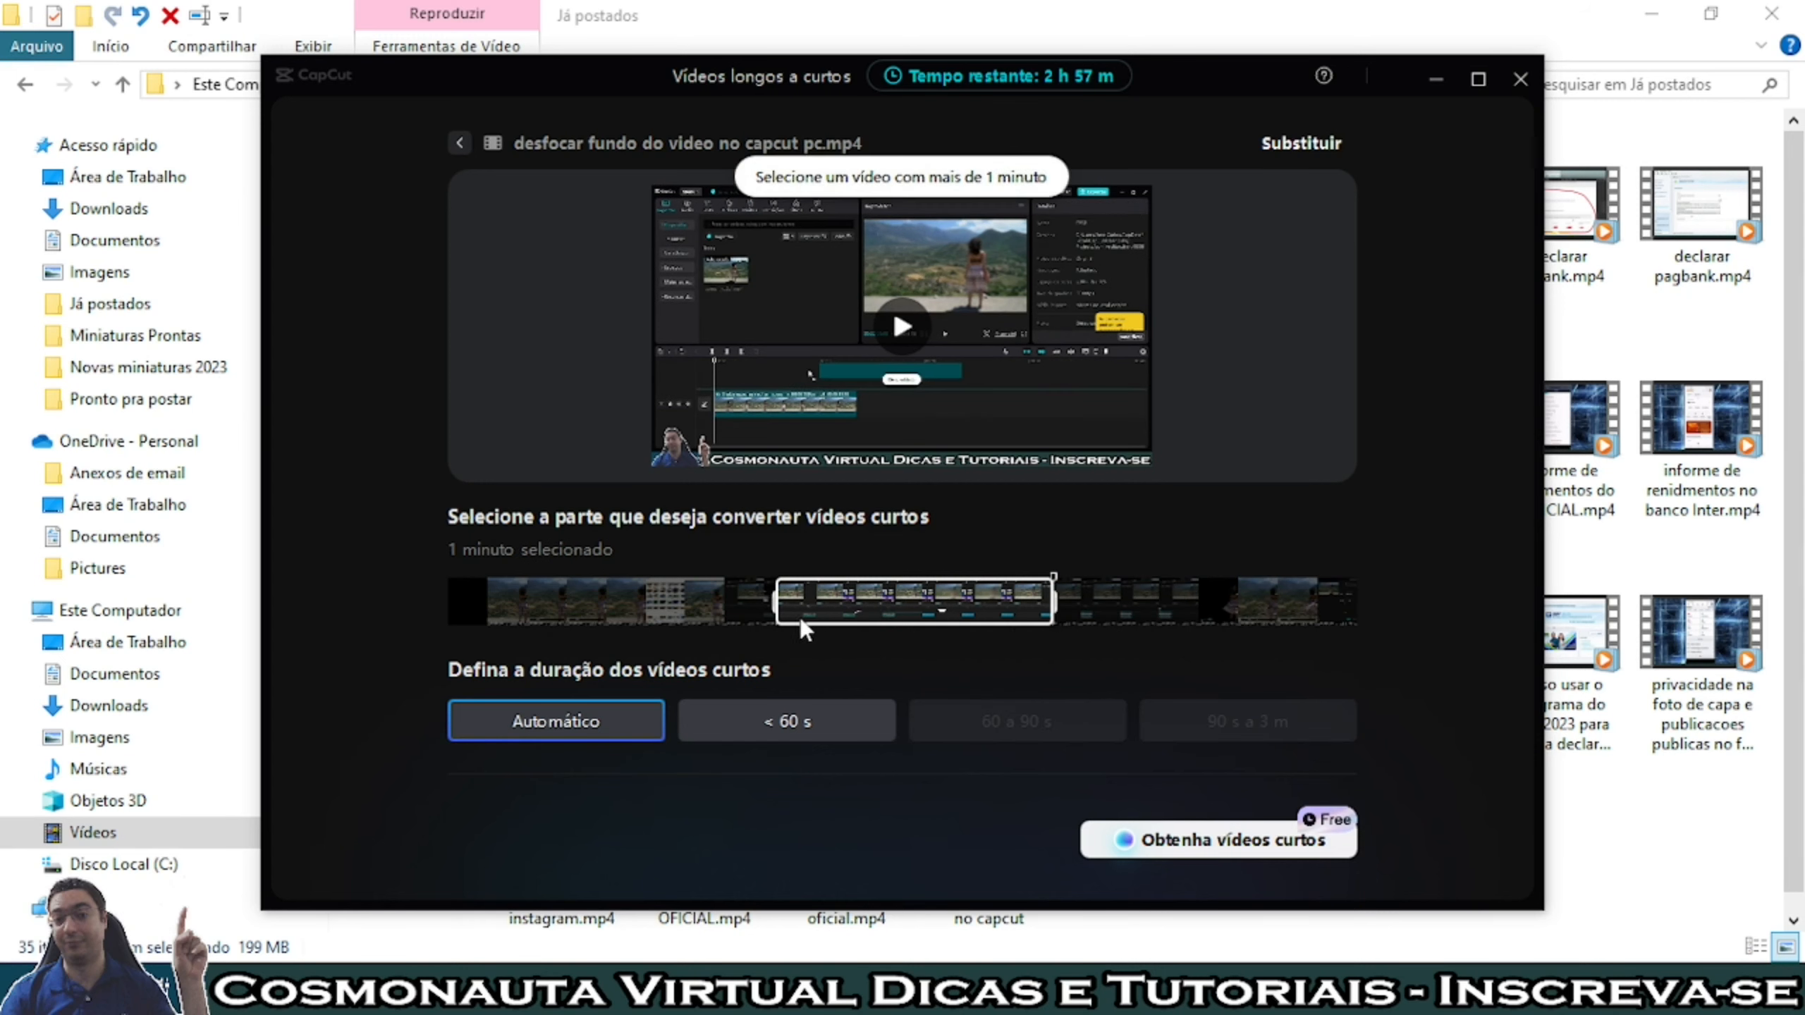
left_click_drag(776, 603, 420, 601)
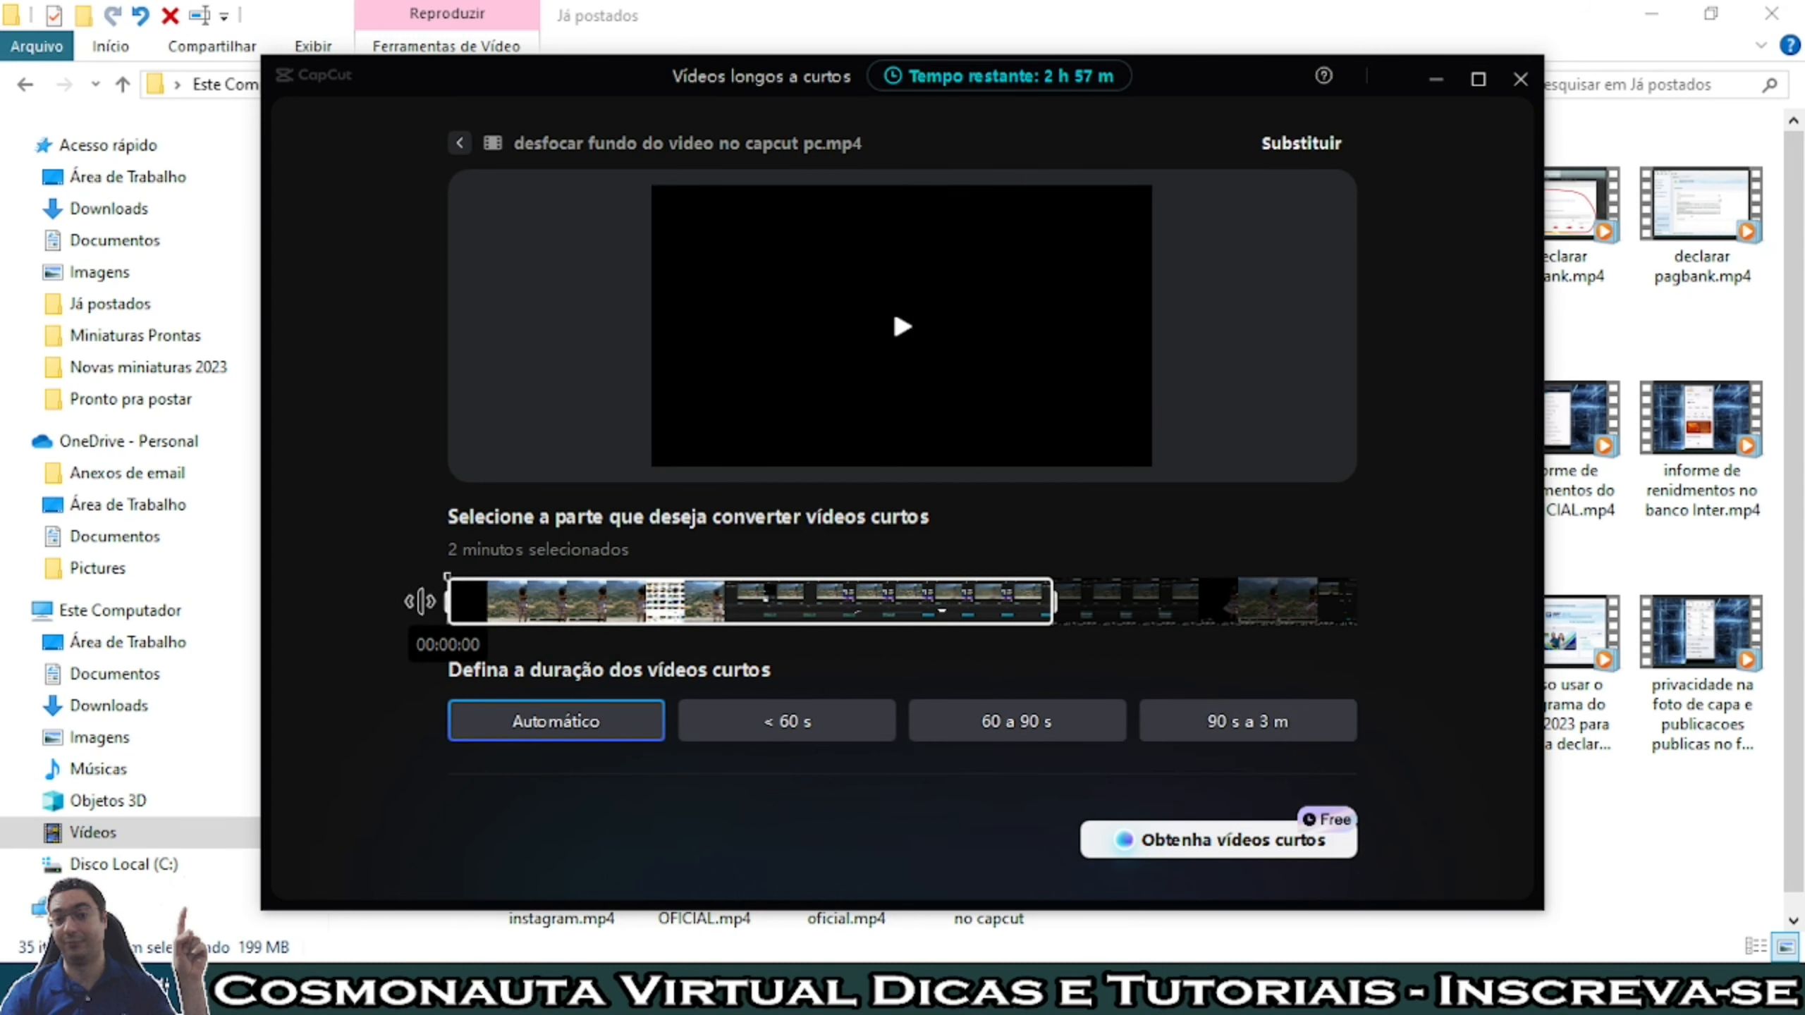
left_click_drag(1057, 603, 1397, 613)
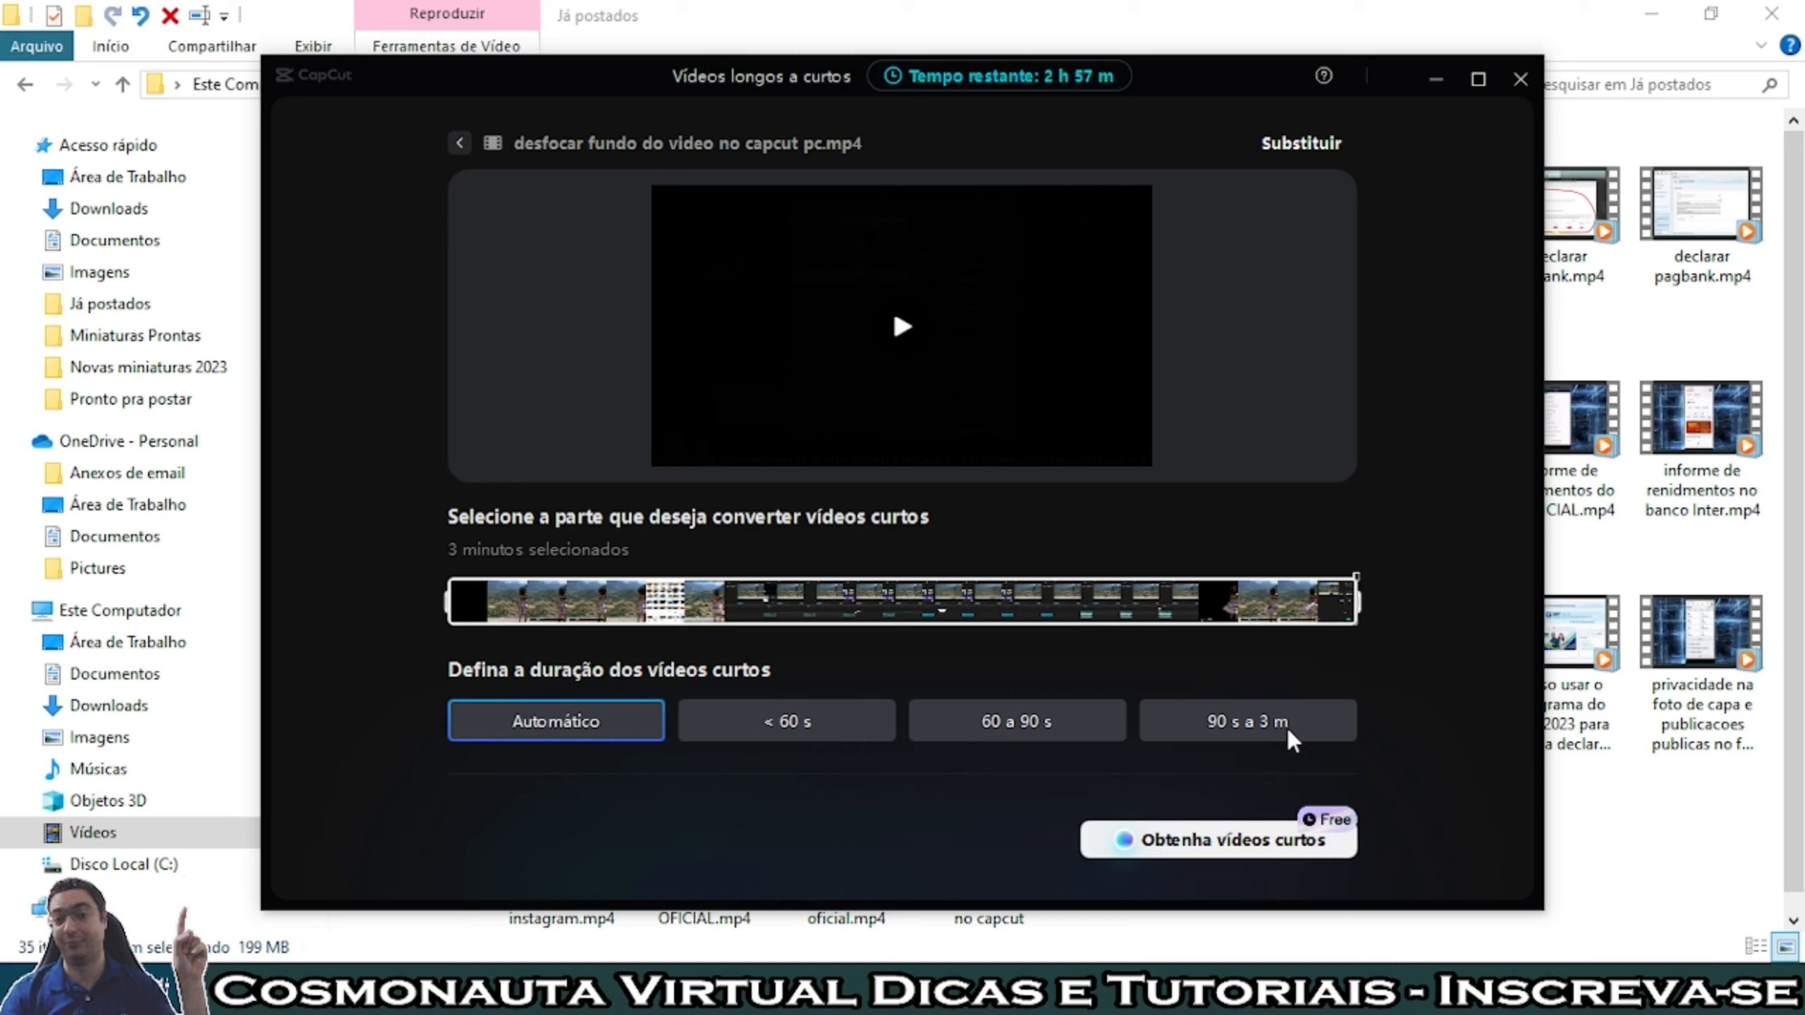
Set the short videos' duration to < 60 s and generate the shorts from the loaded video
left_click(810, 721)
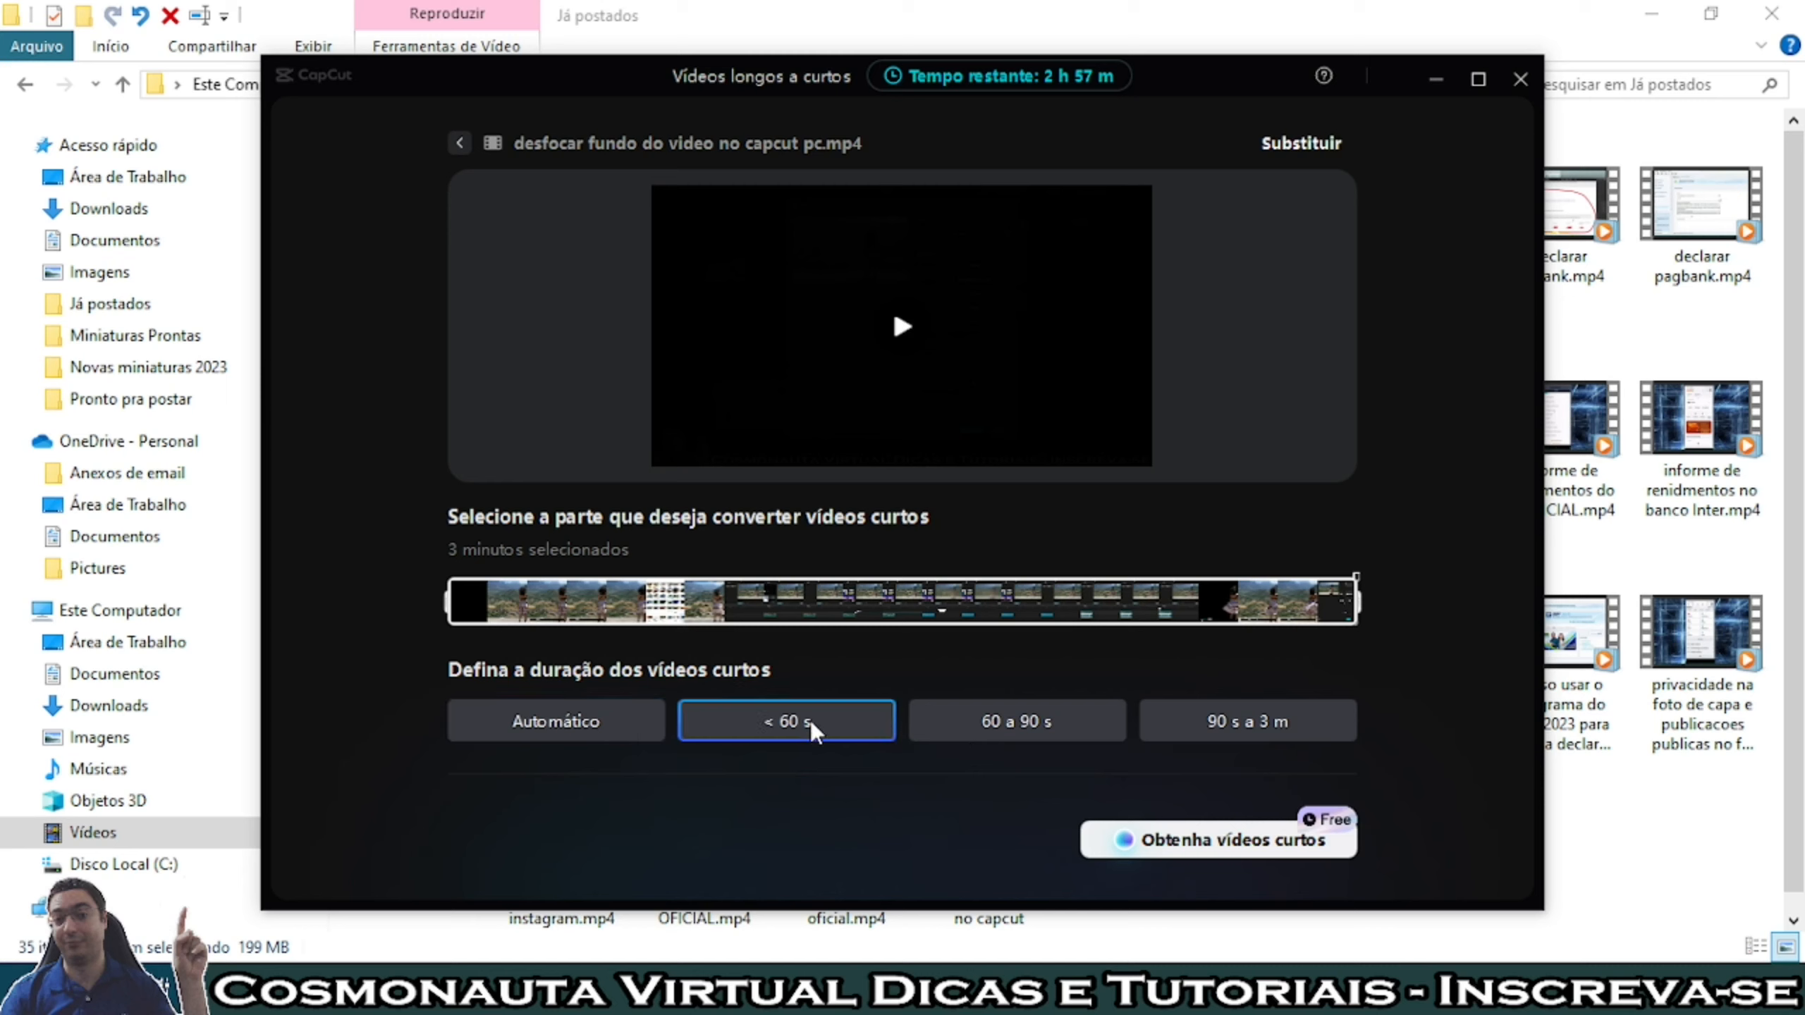
left_click(1311, 144)
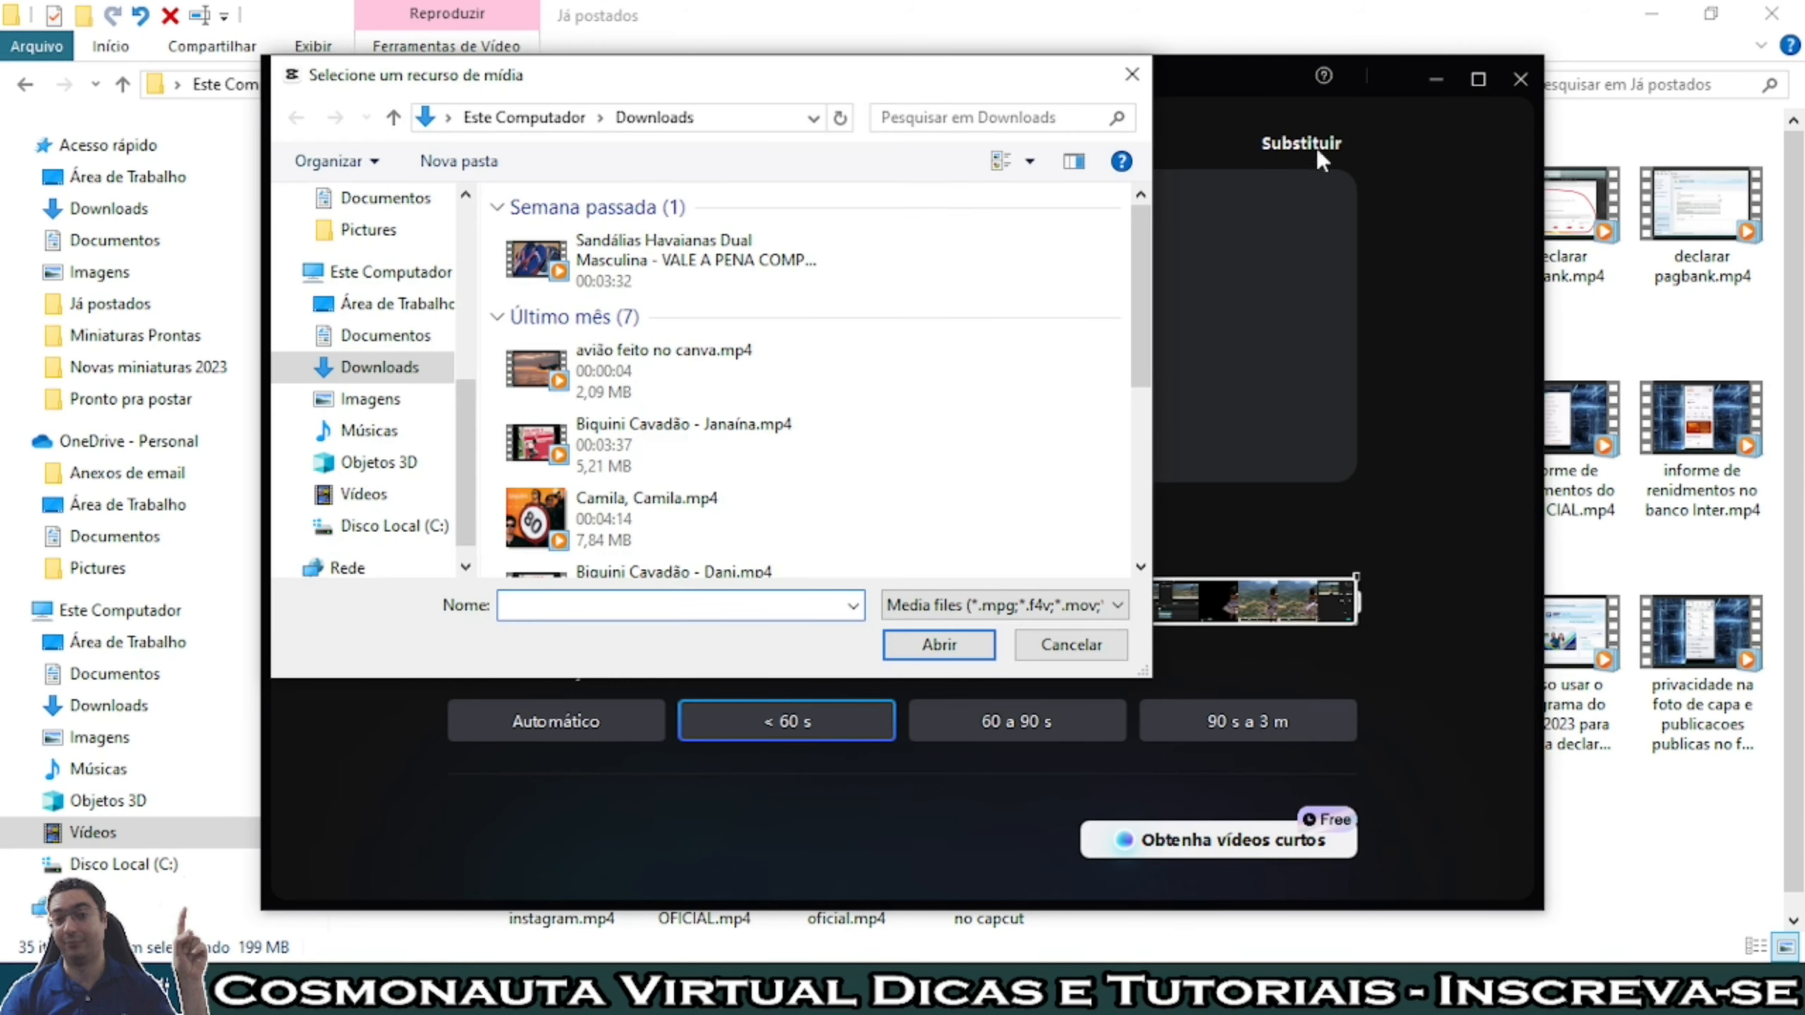
left_click(1133, 74)
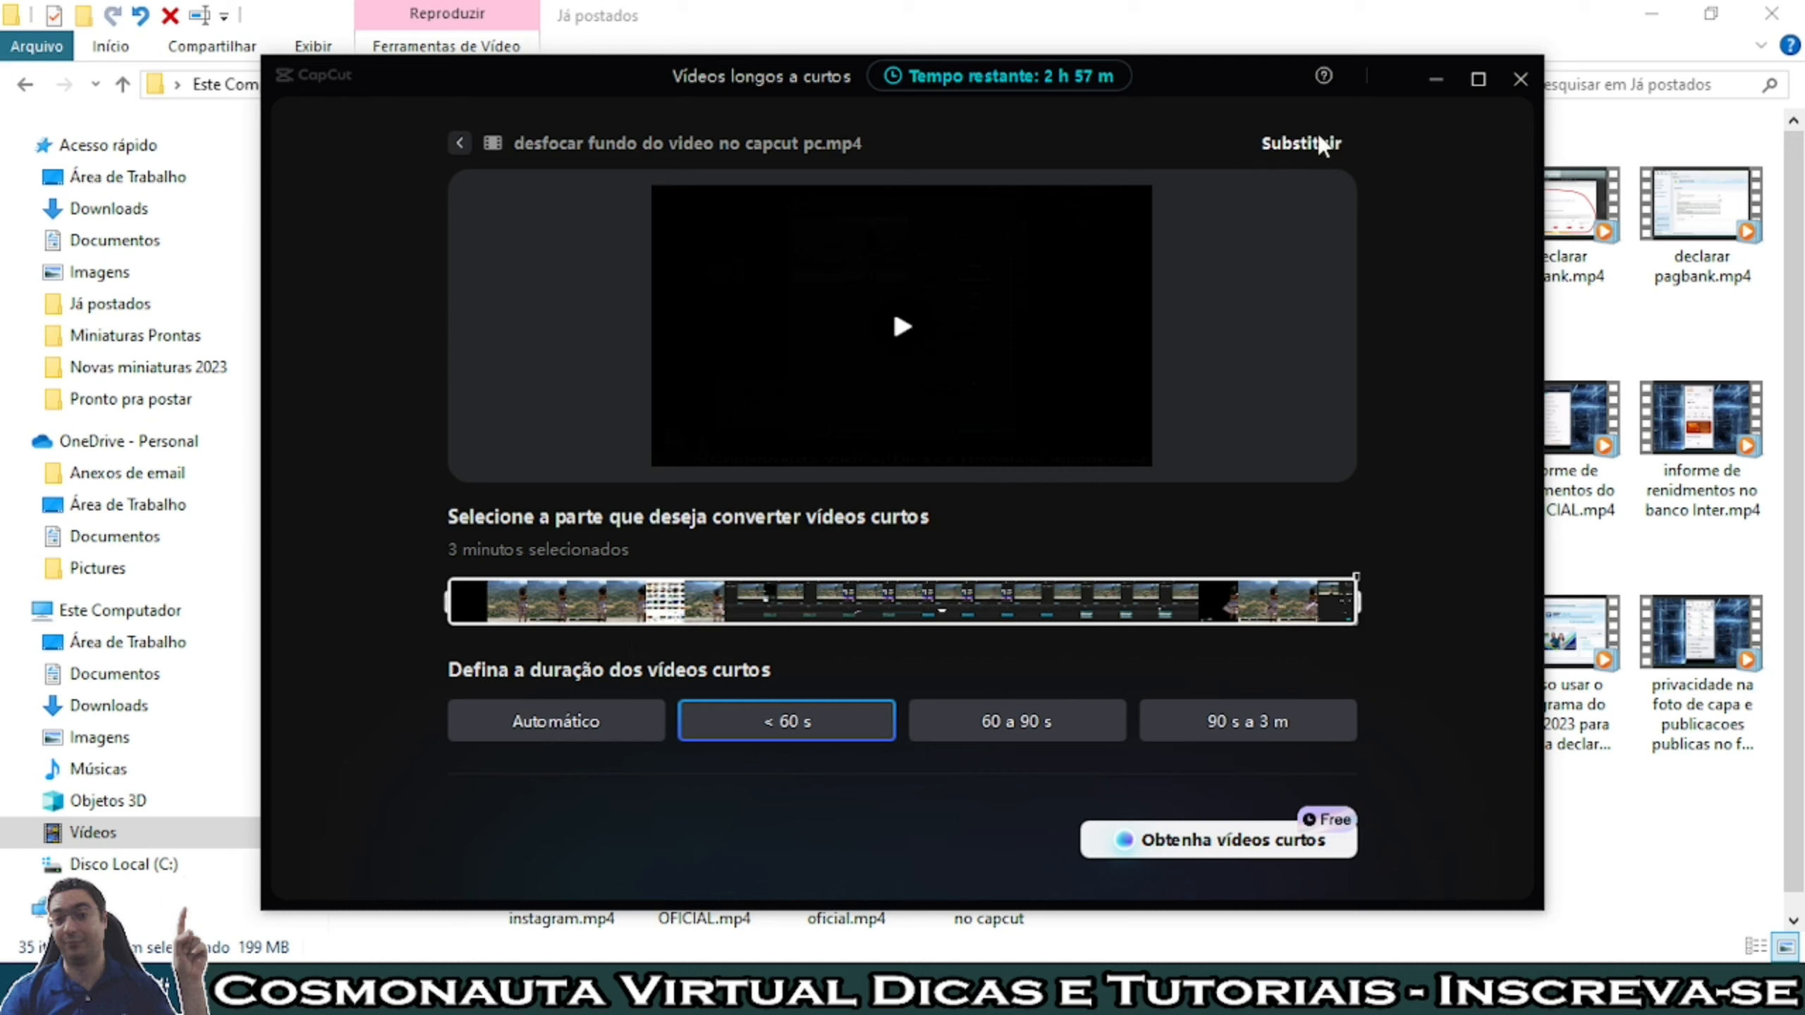
left_click(1236, 844)
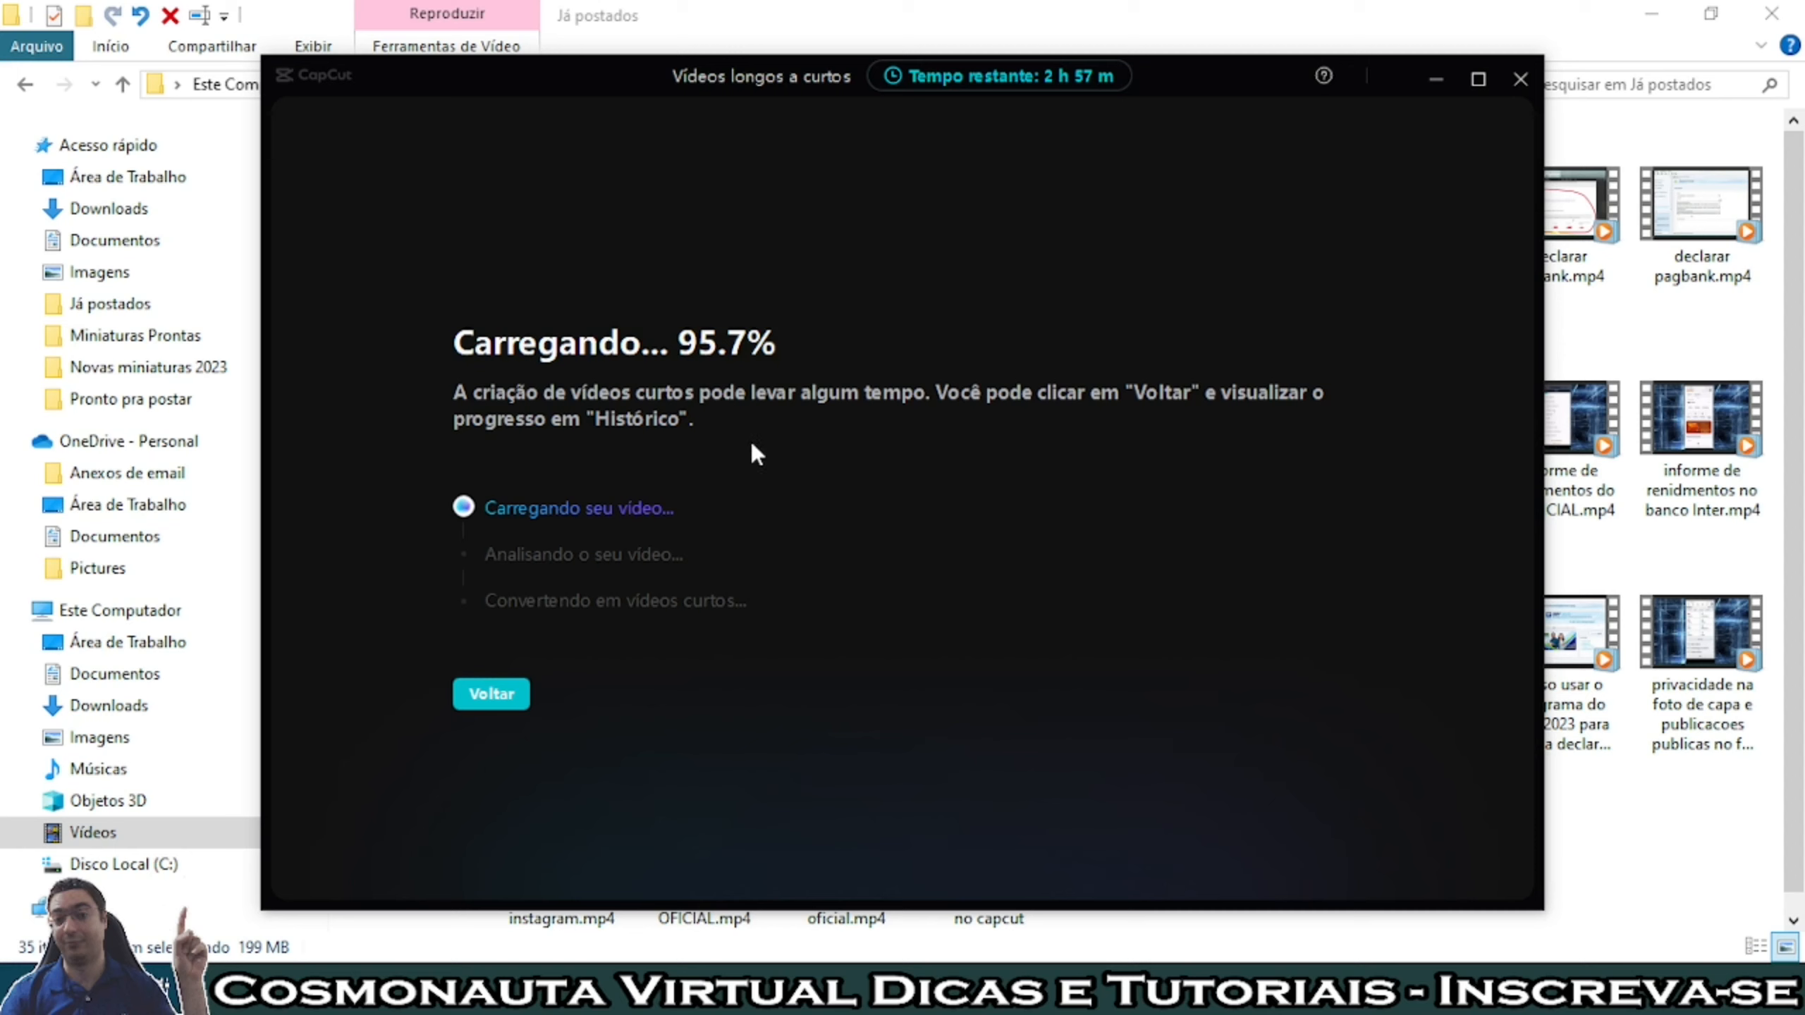
mouse_move(979, 85)
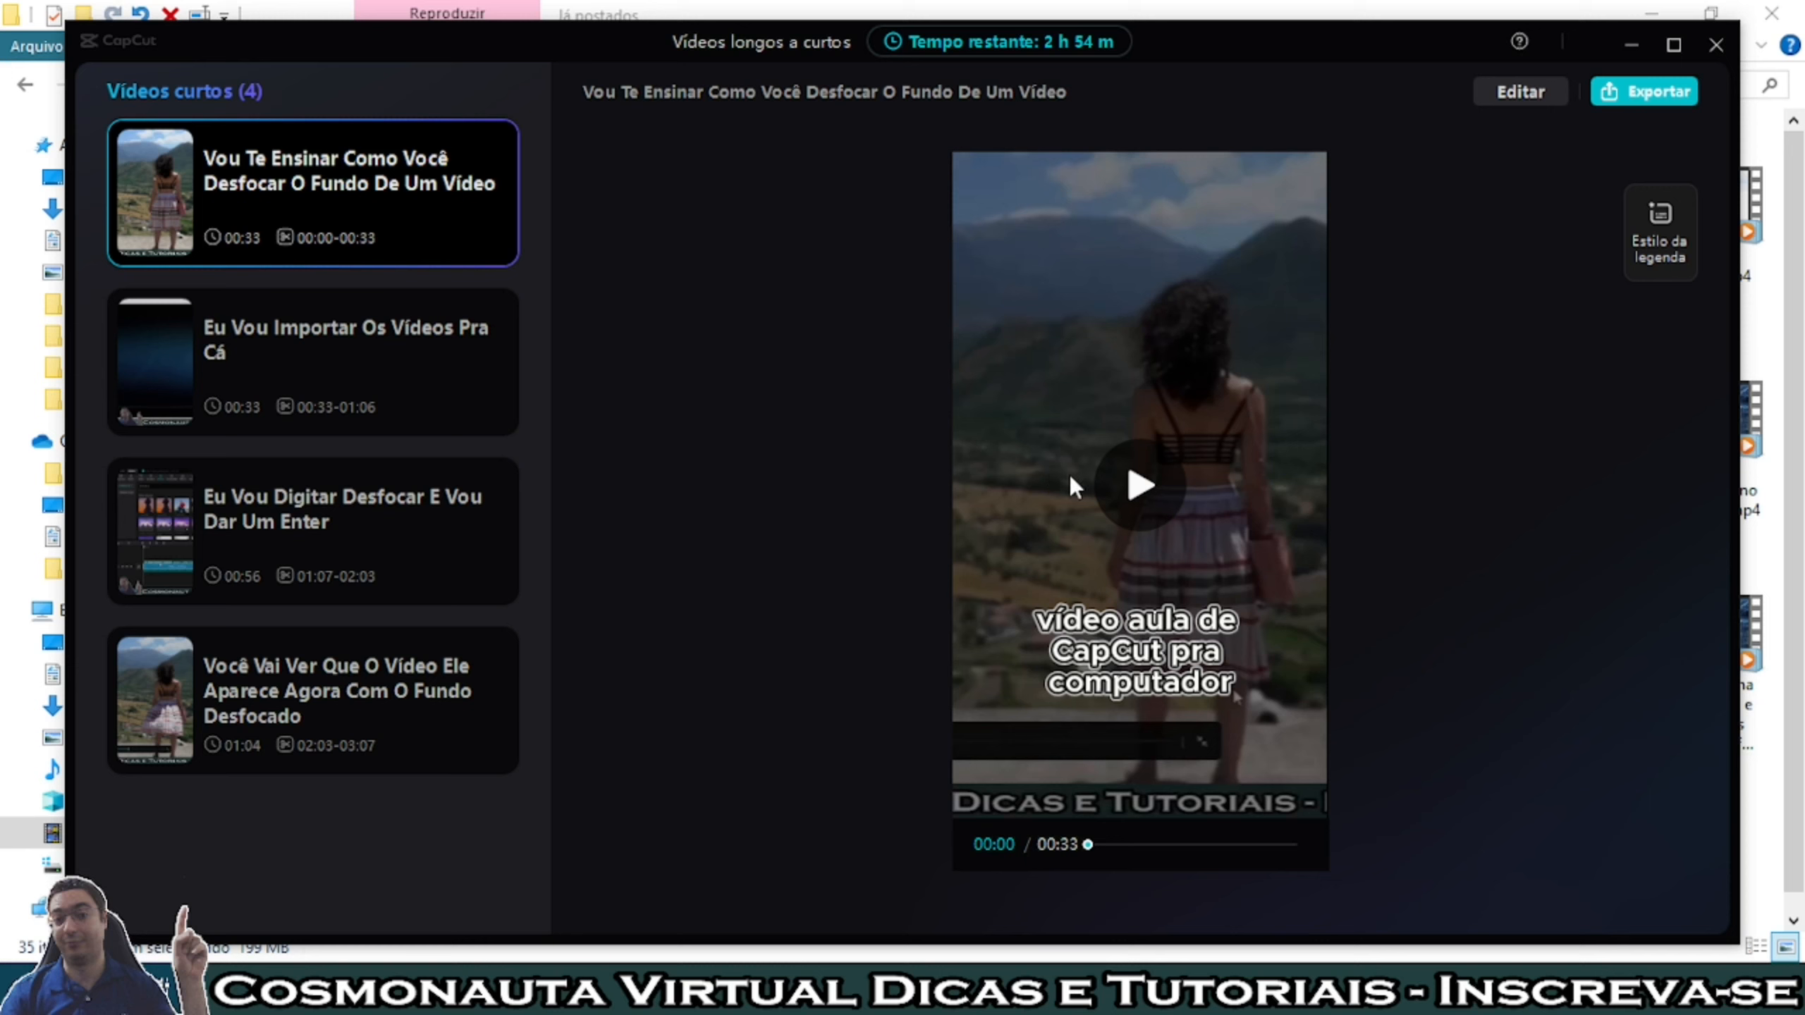
Preview the first two generated shorts and view the available caption styles
left_click(1141, 488)
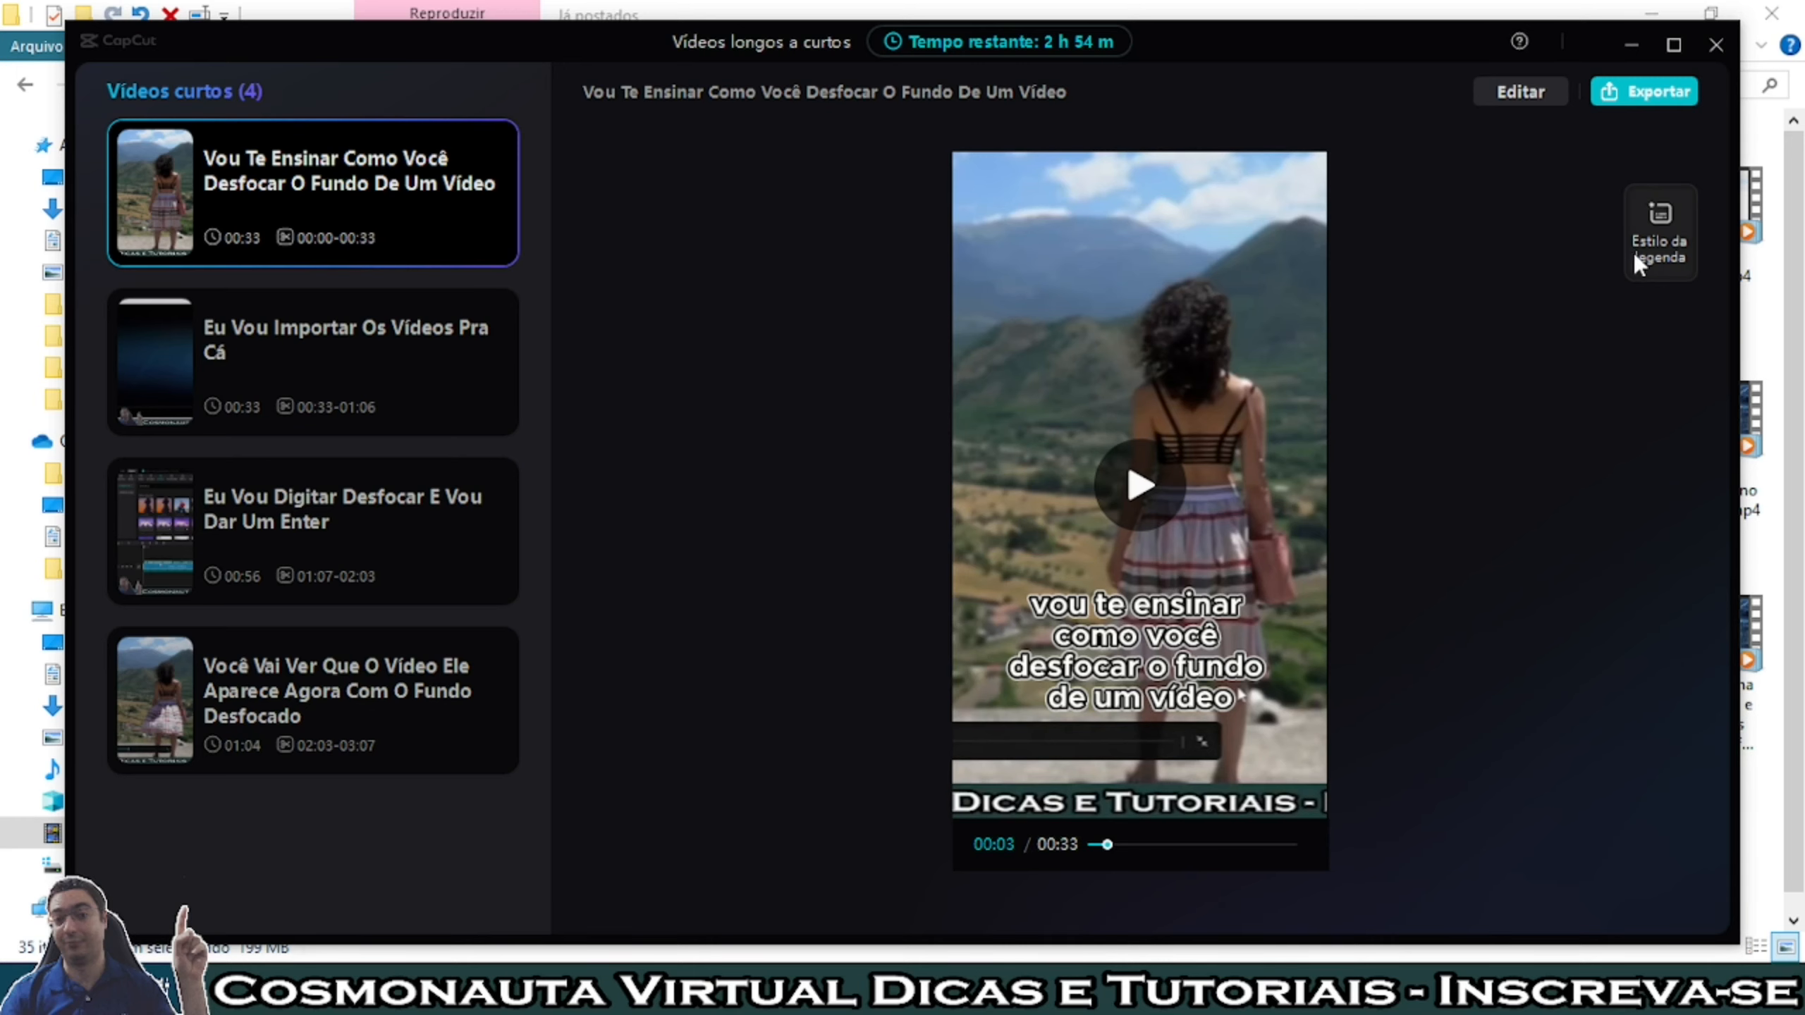
left_click(1661, 221)
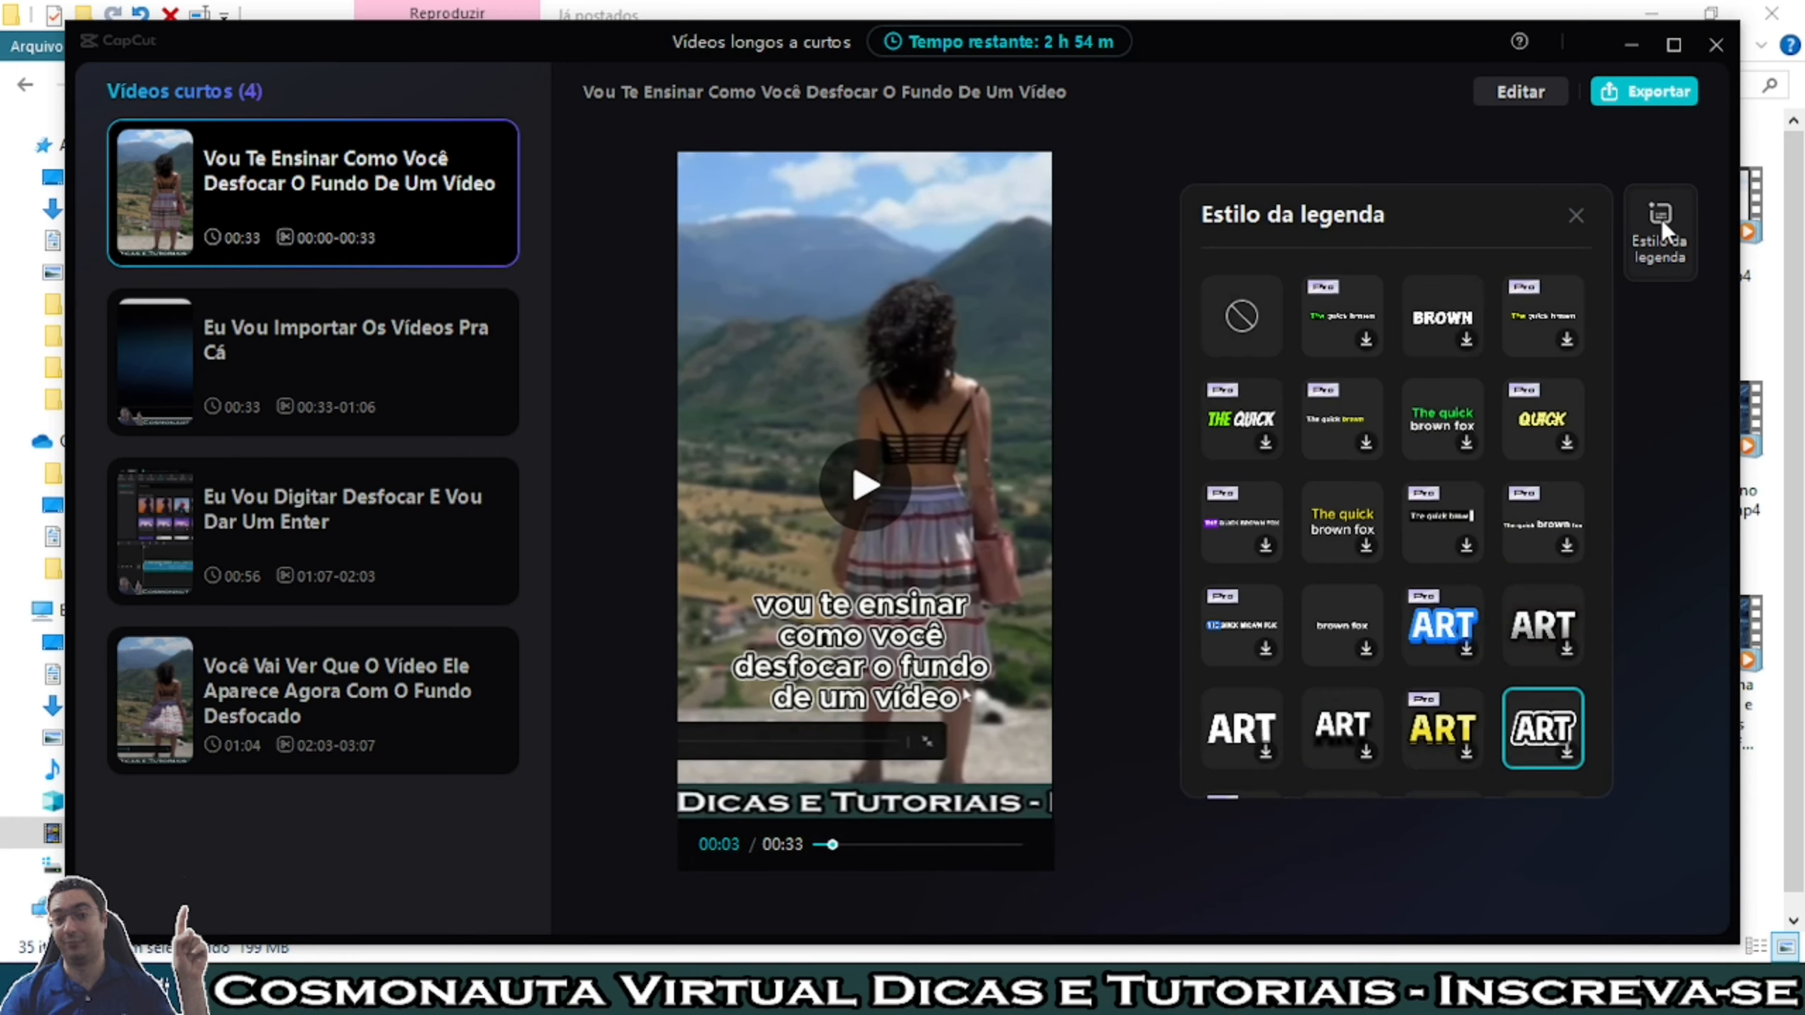
left_click(867, 489)
left_click(874, 501)
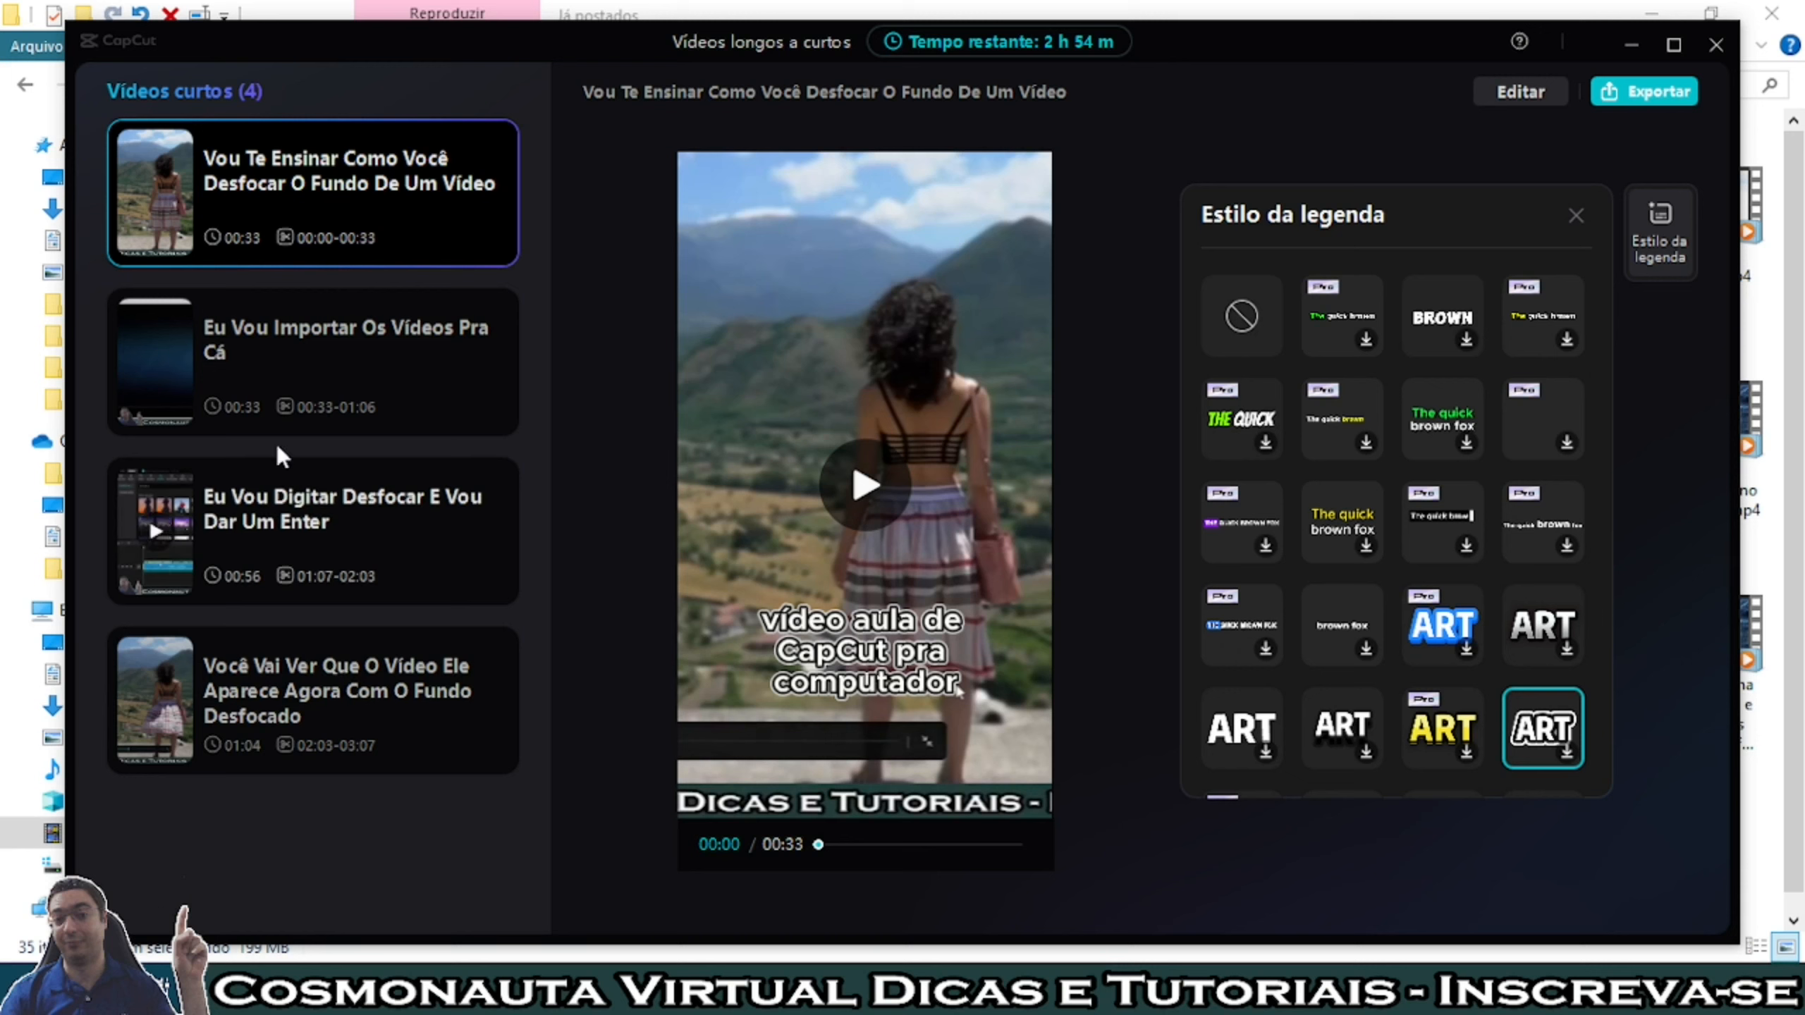
left_click(274, 330)
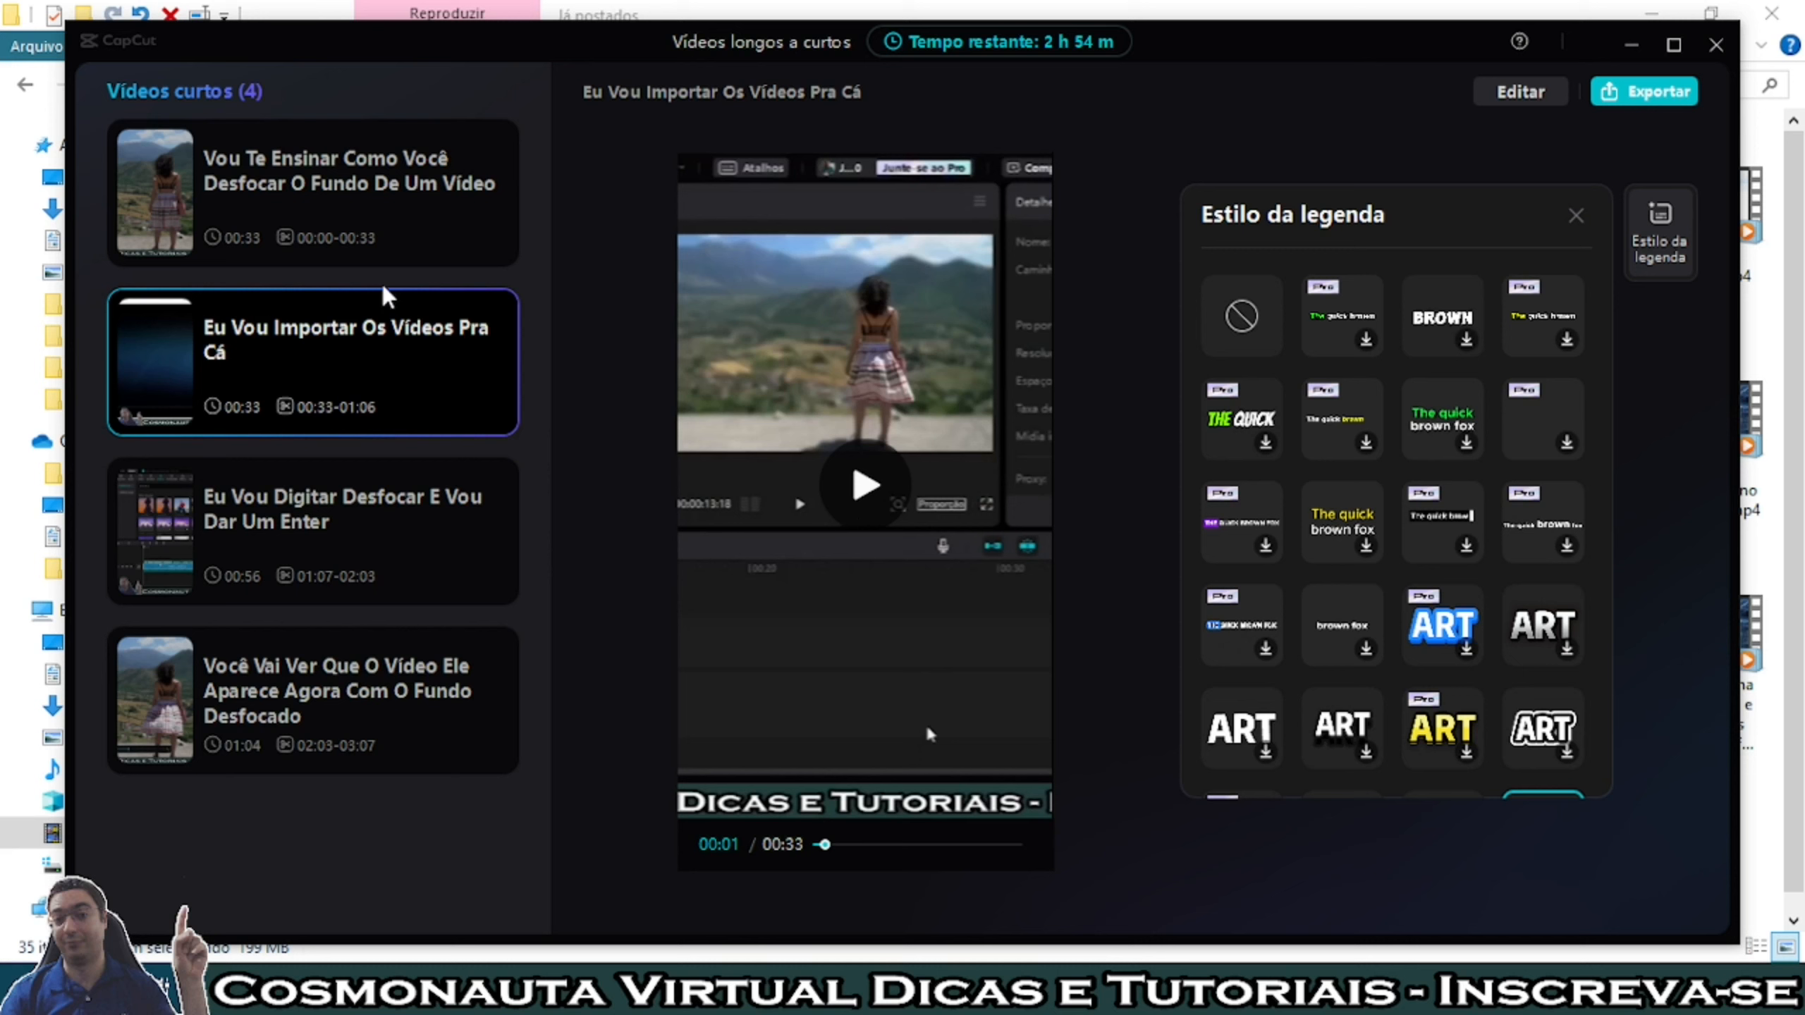
left_click(325, 215)
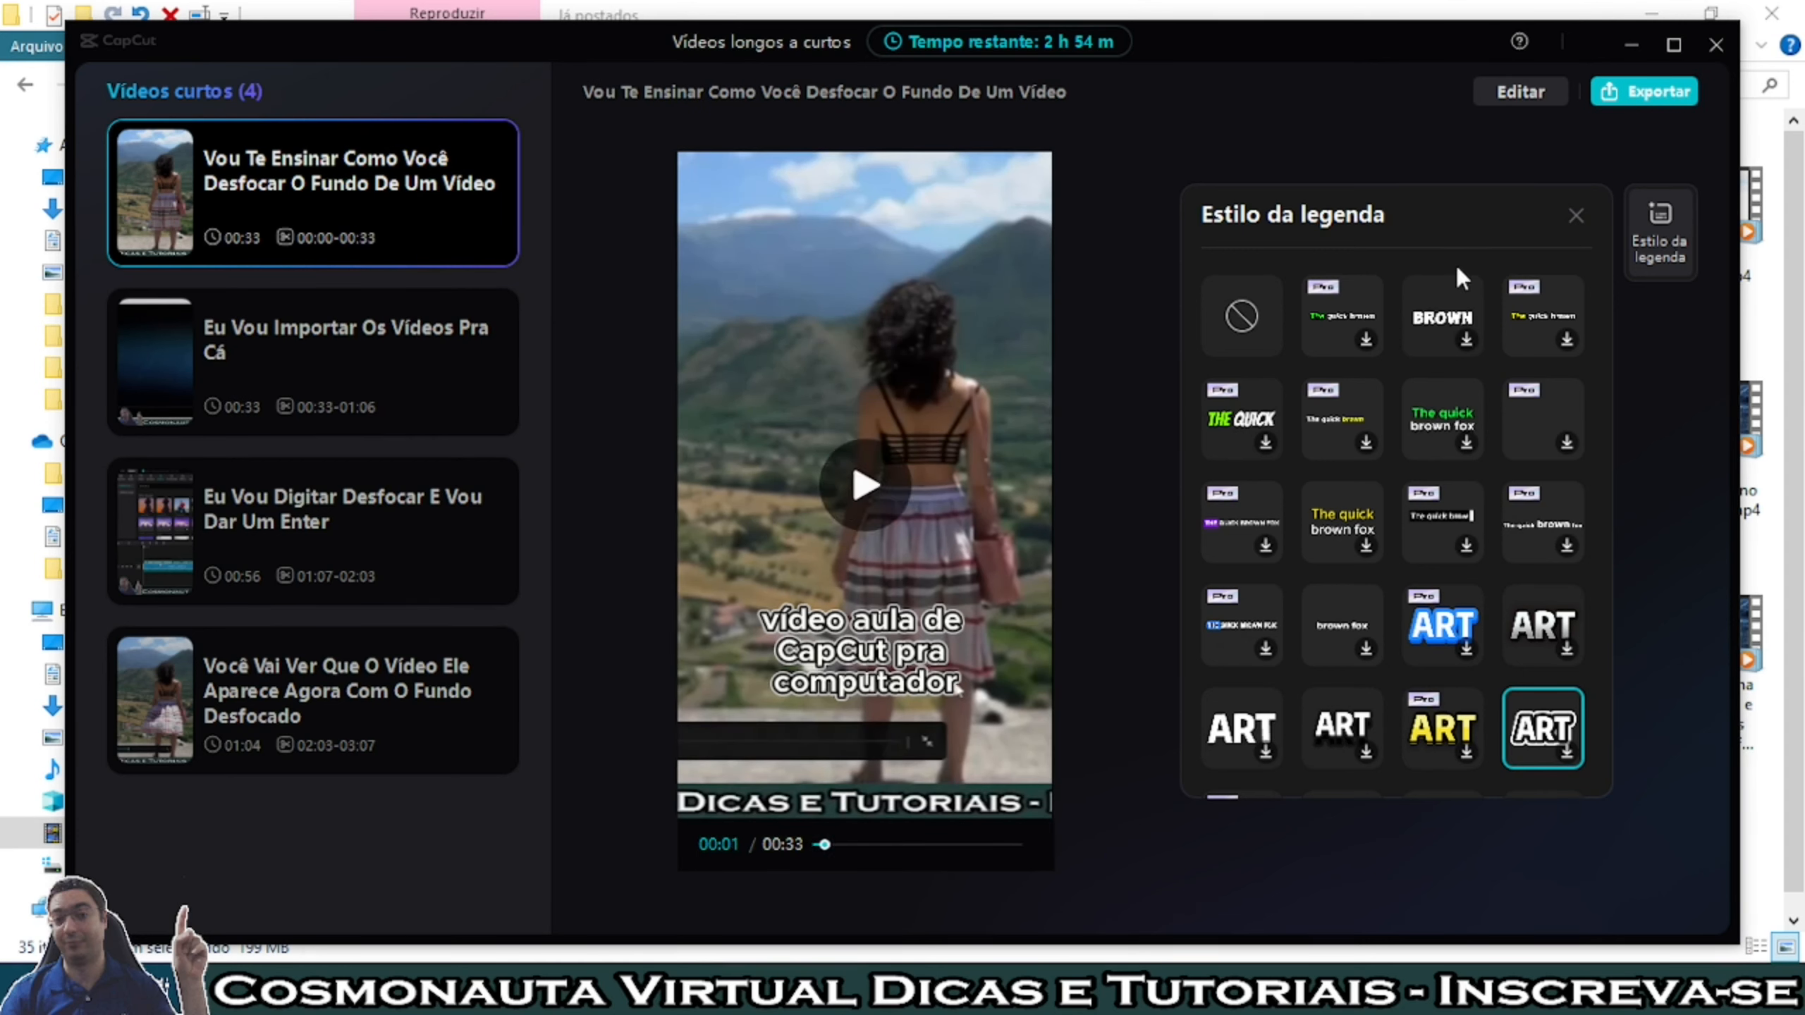
Open the first short for editing and move its captions to the upper part of the frame
left_click(1522, 91)
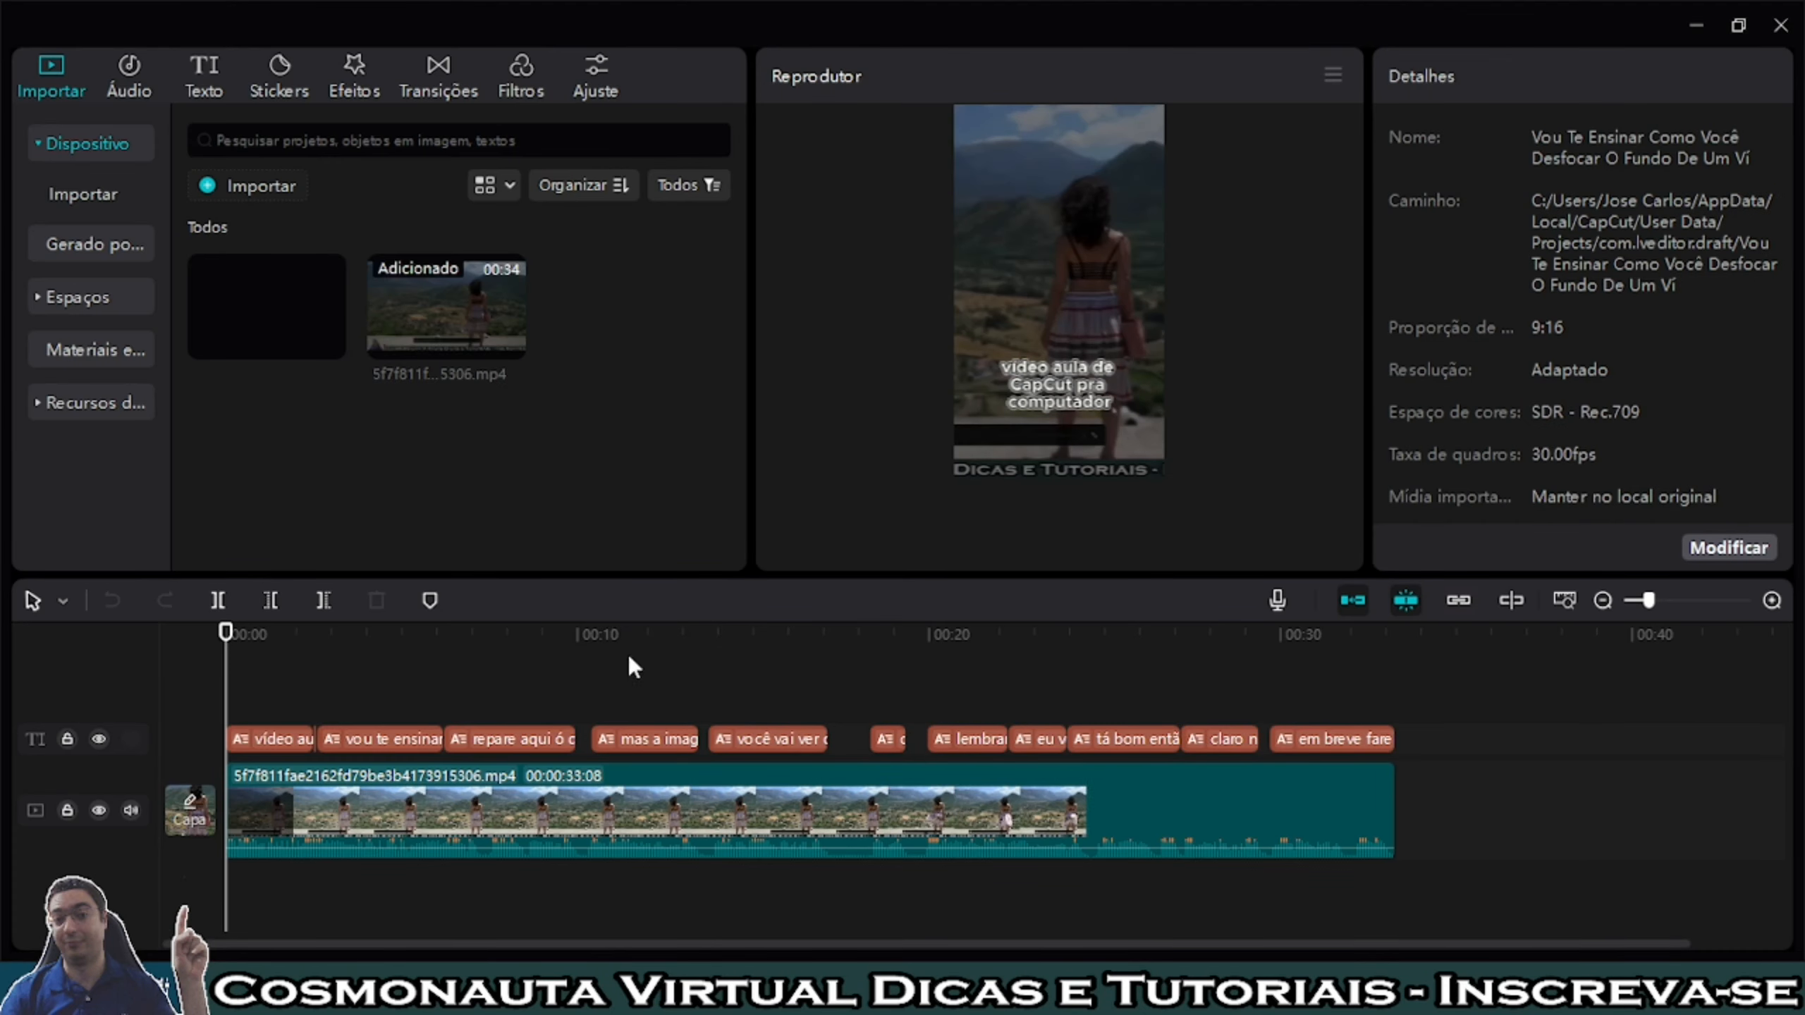
left_click(384, 740)
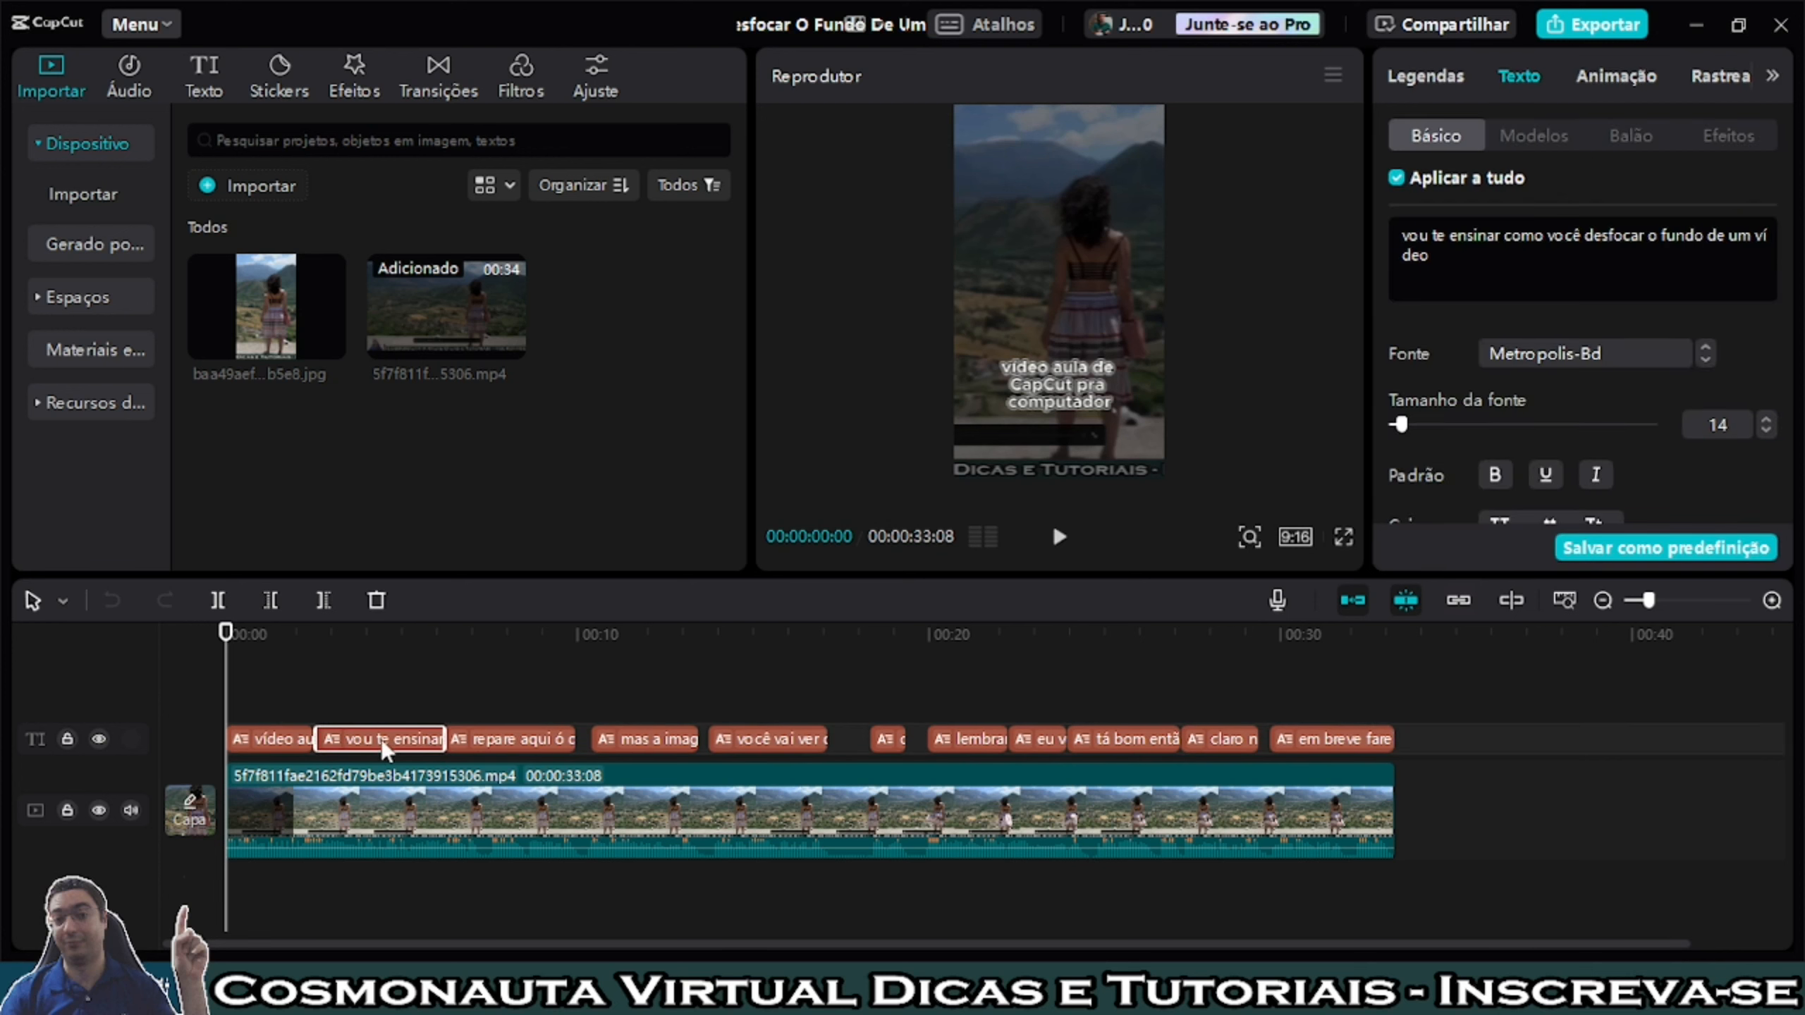
left_click(274, 743)
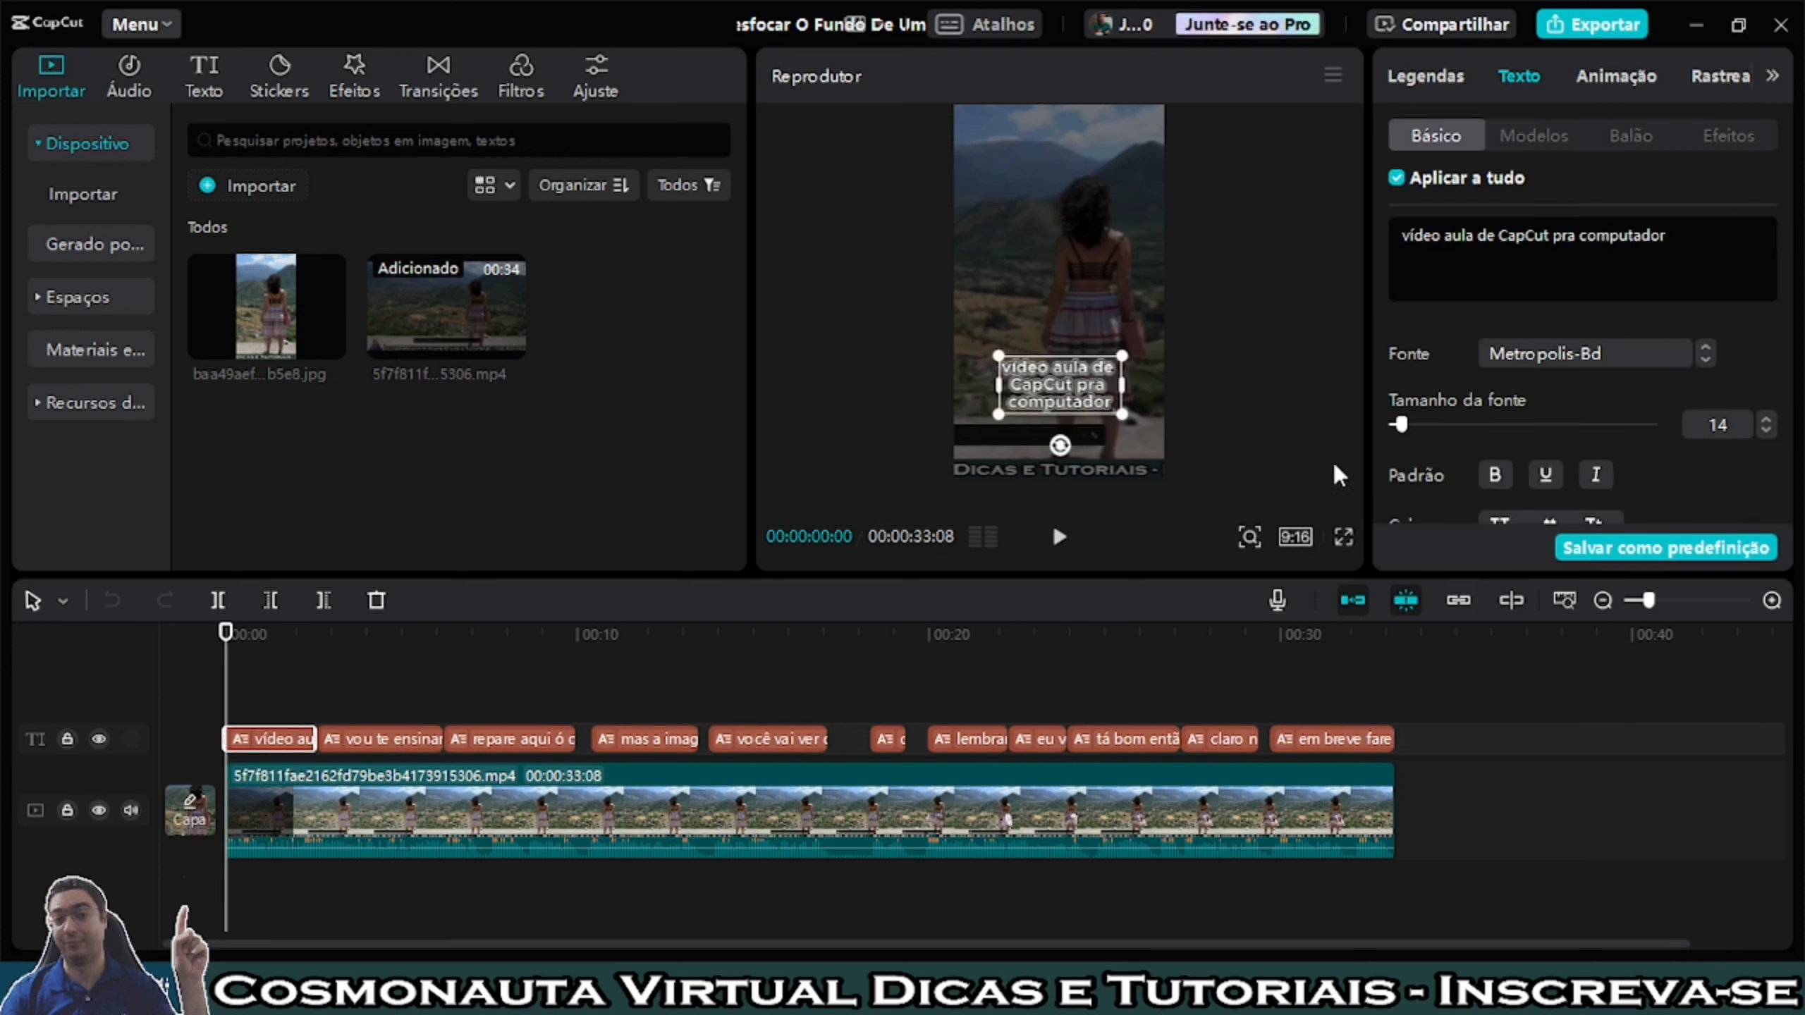
left_click_drag(1071, 330, 1070, 132)
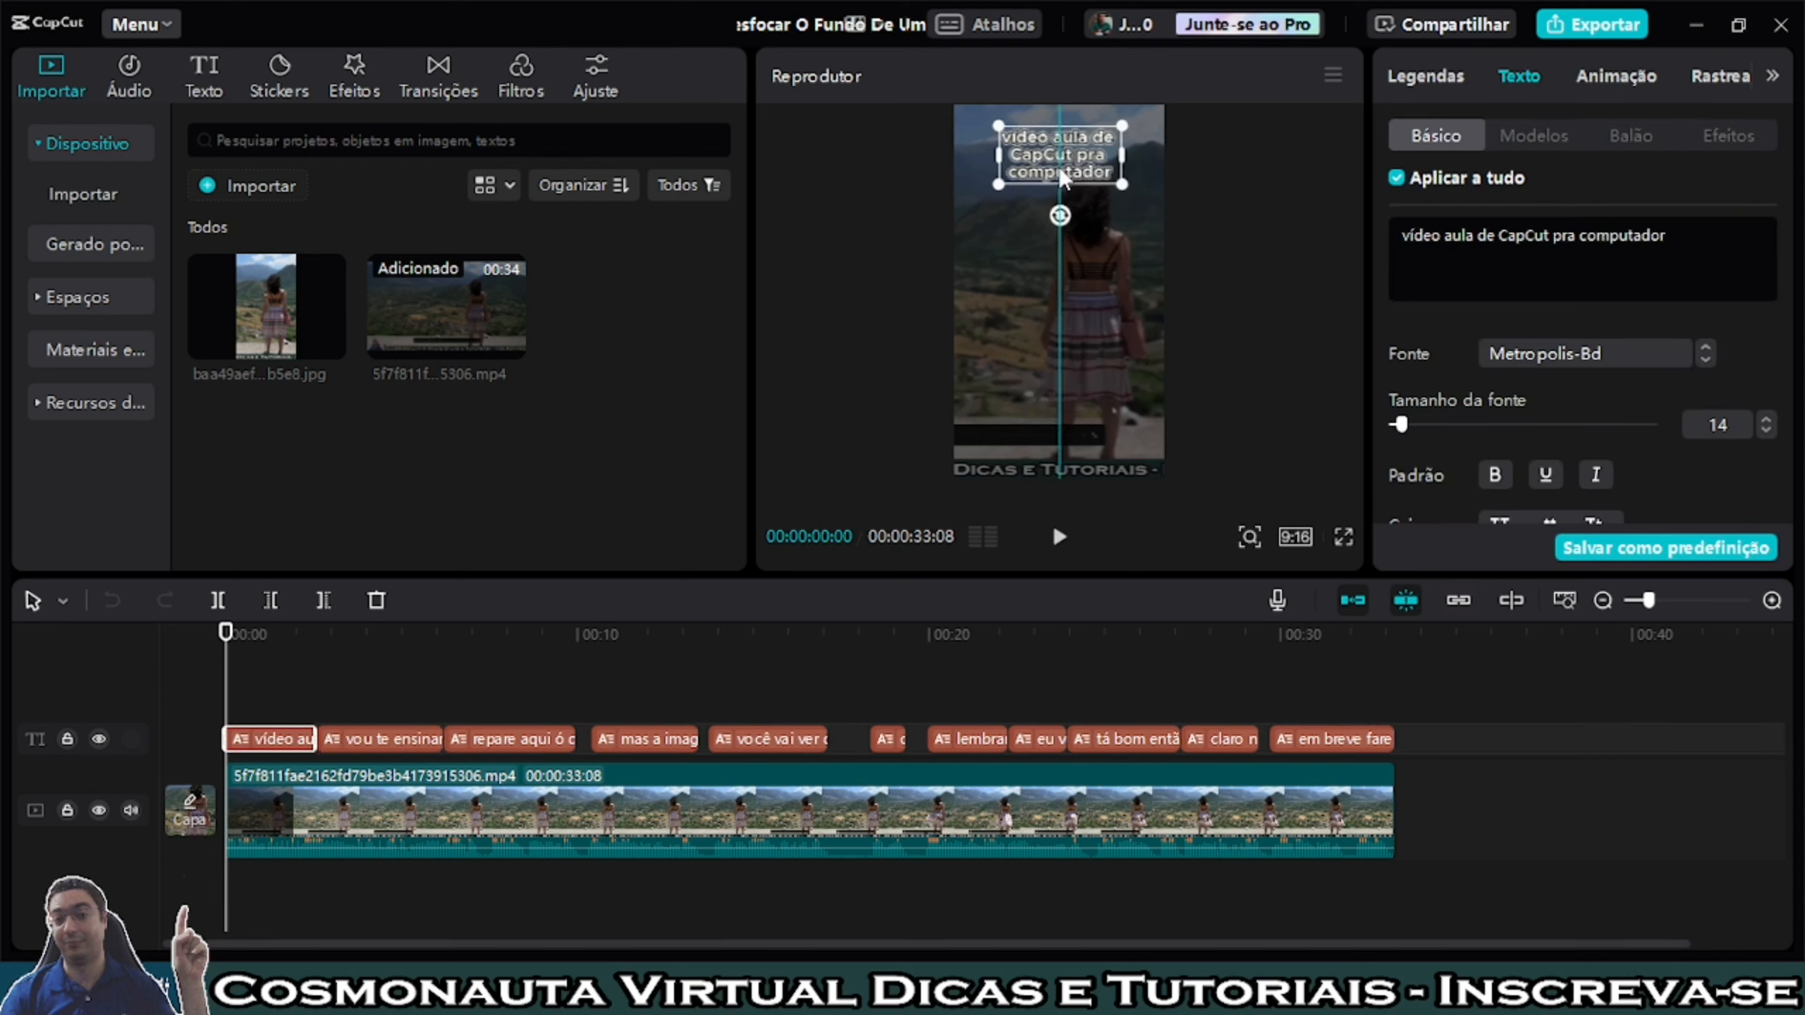
Play the short briefly from about 4 seconds to check the second caption's position
left_click(376, 716)
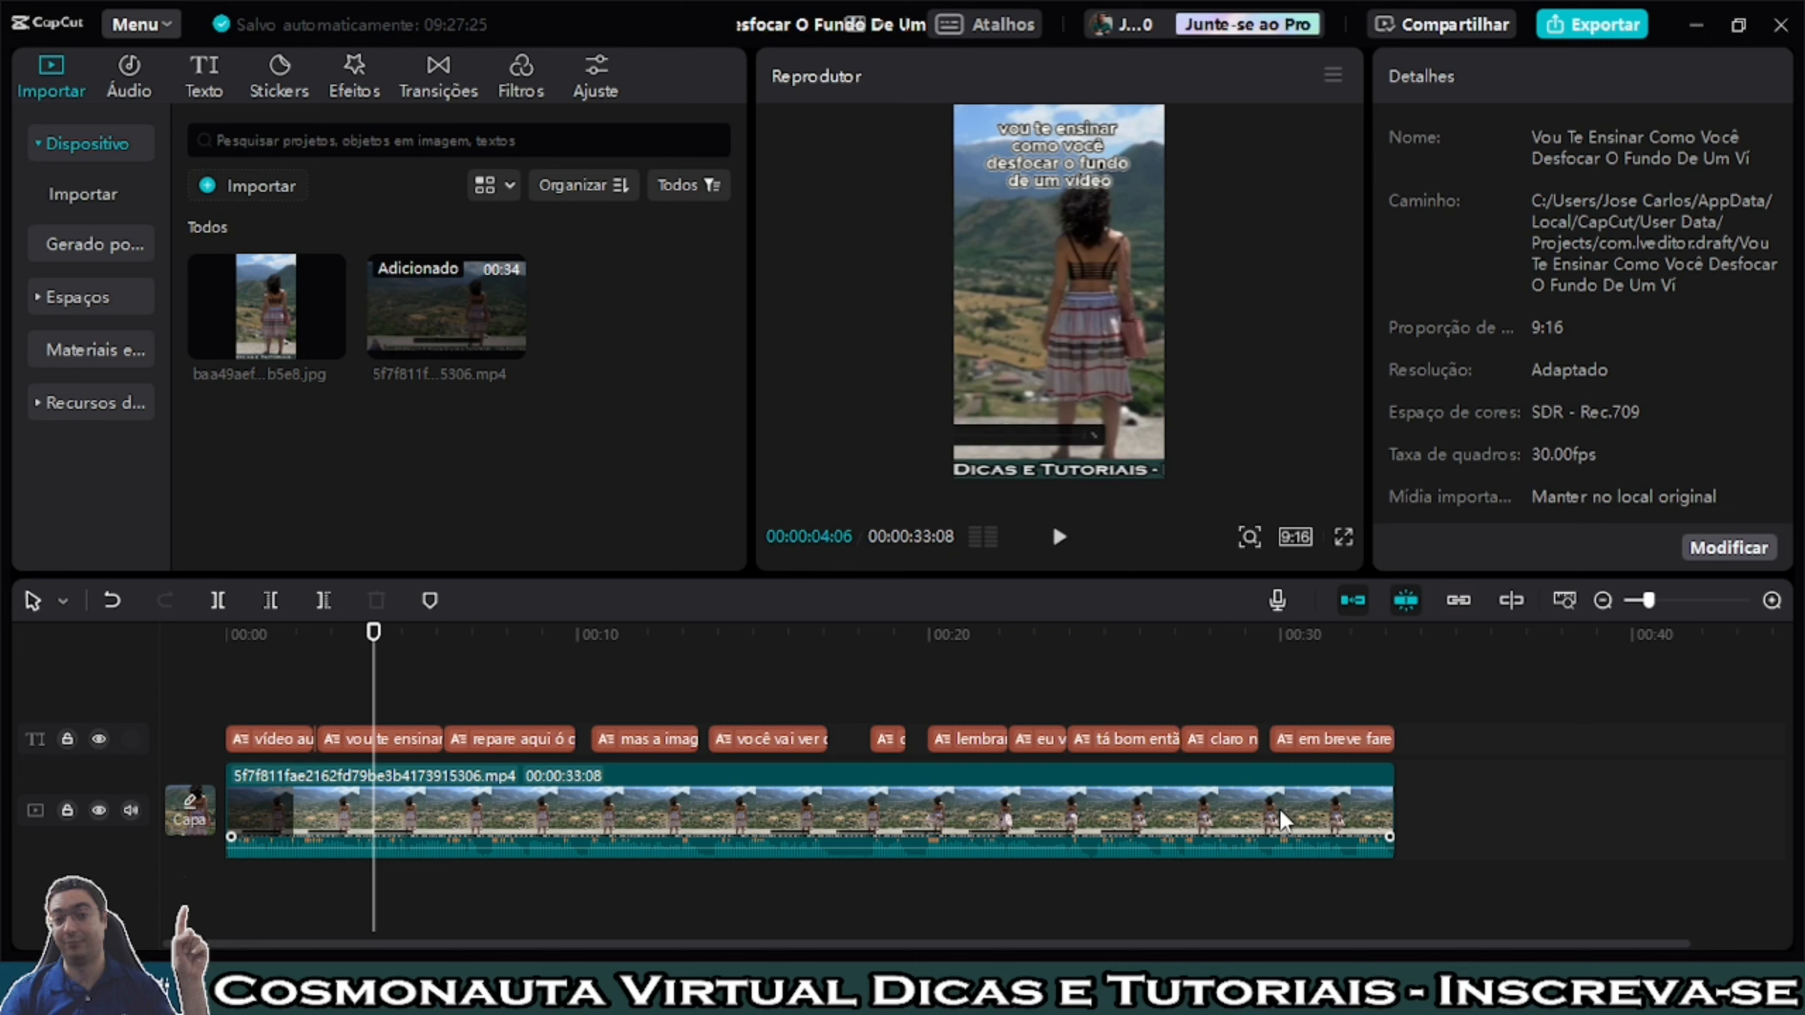
left_click(1057, 540)
left_click(1057, 540)
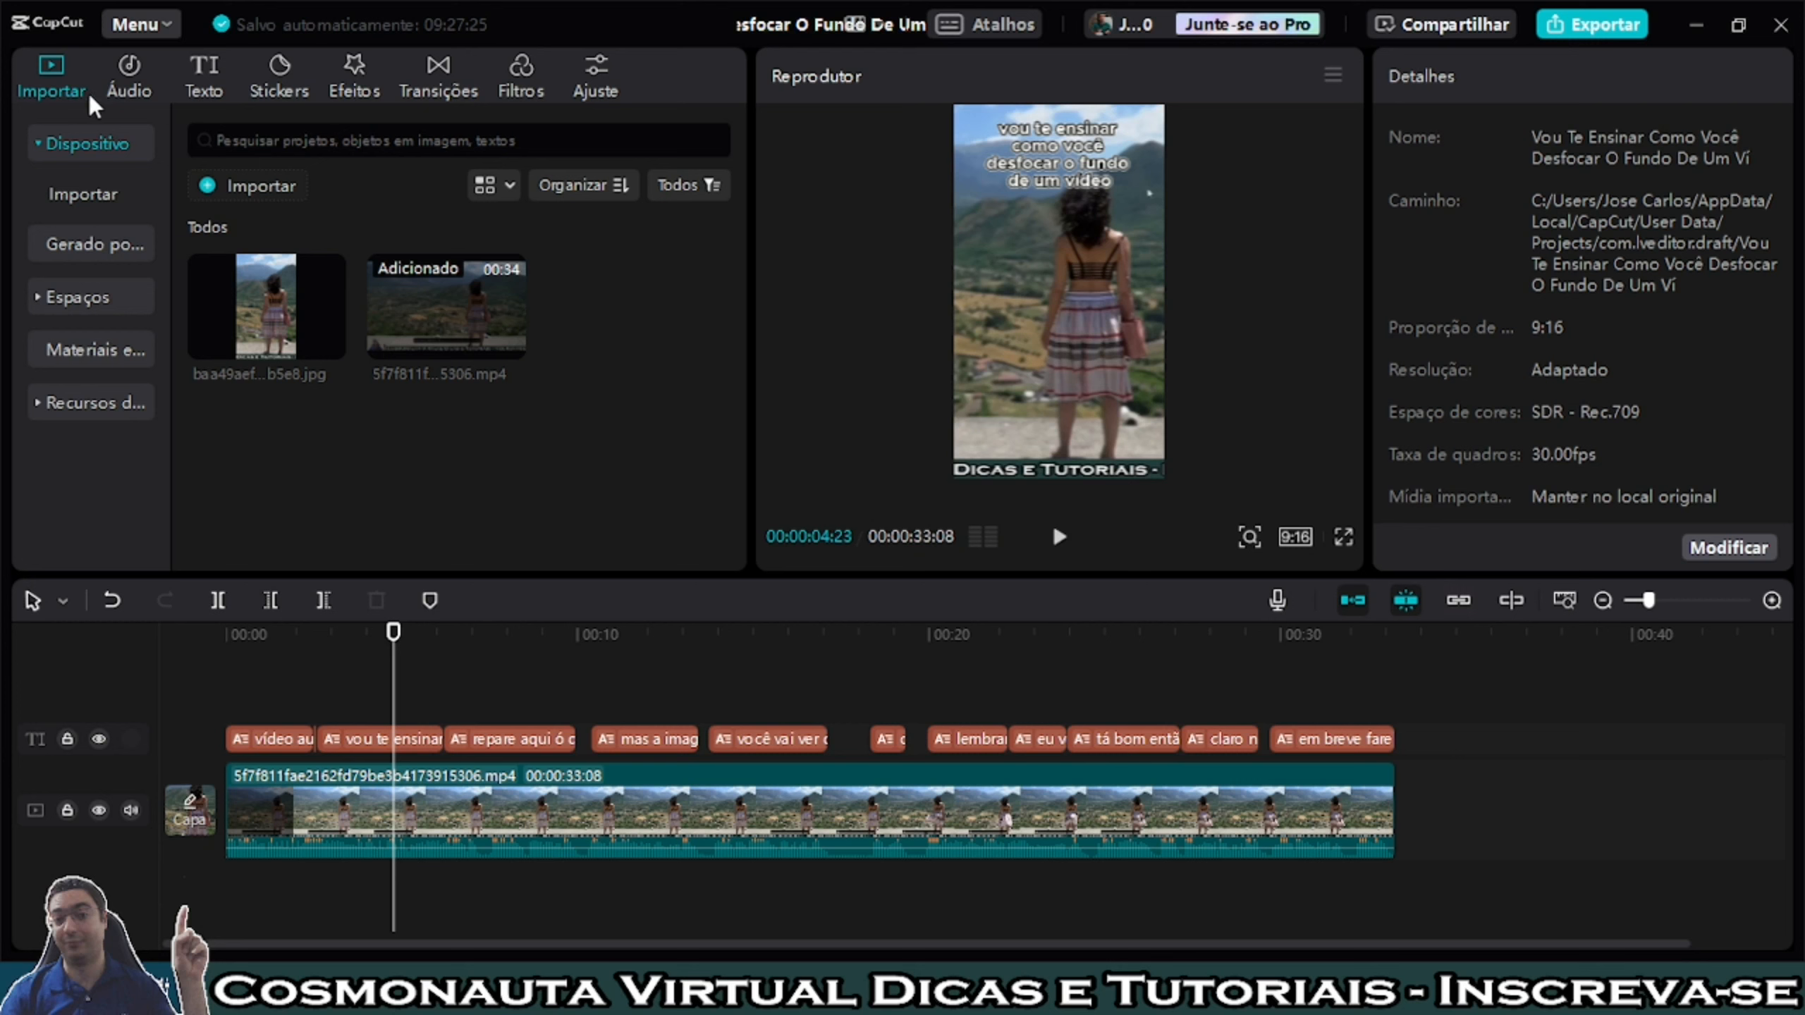
Return to the list of generated shorts and preview the second, third and fourth ones
left_click(163, 29)
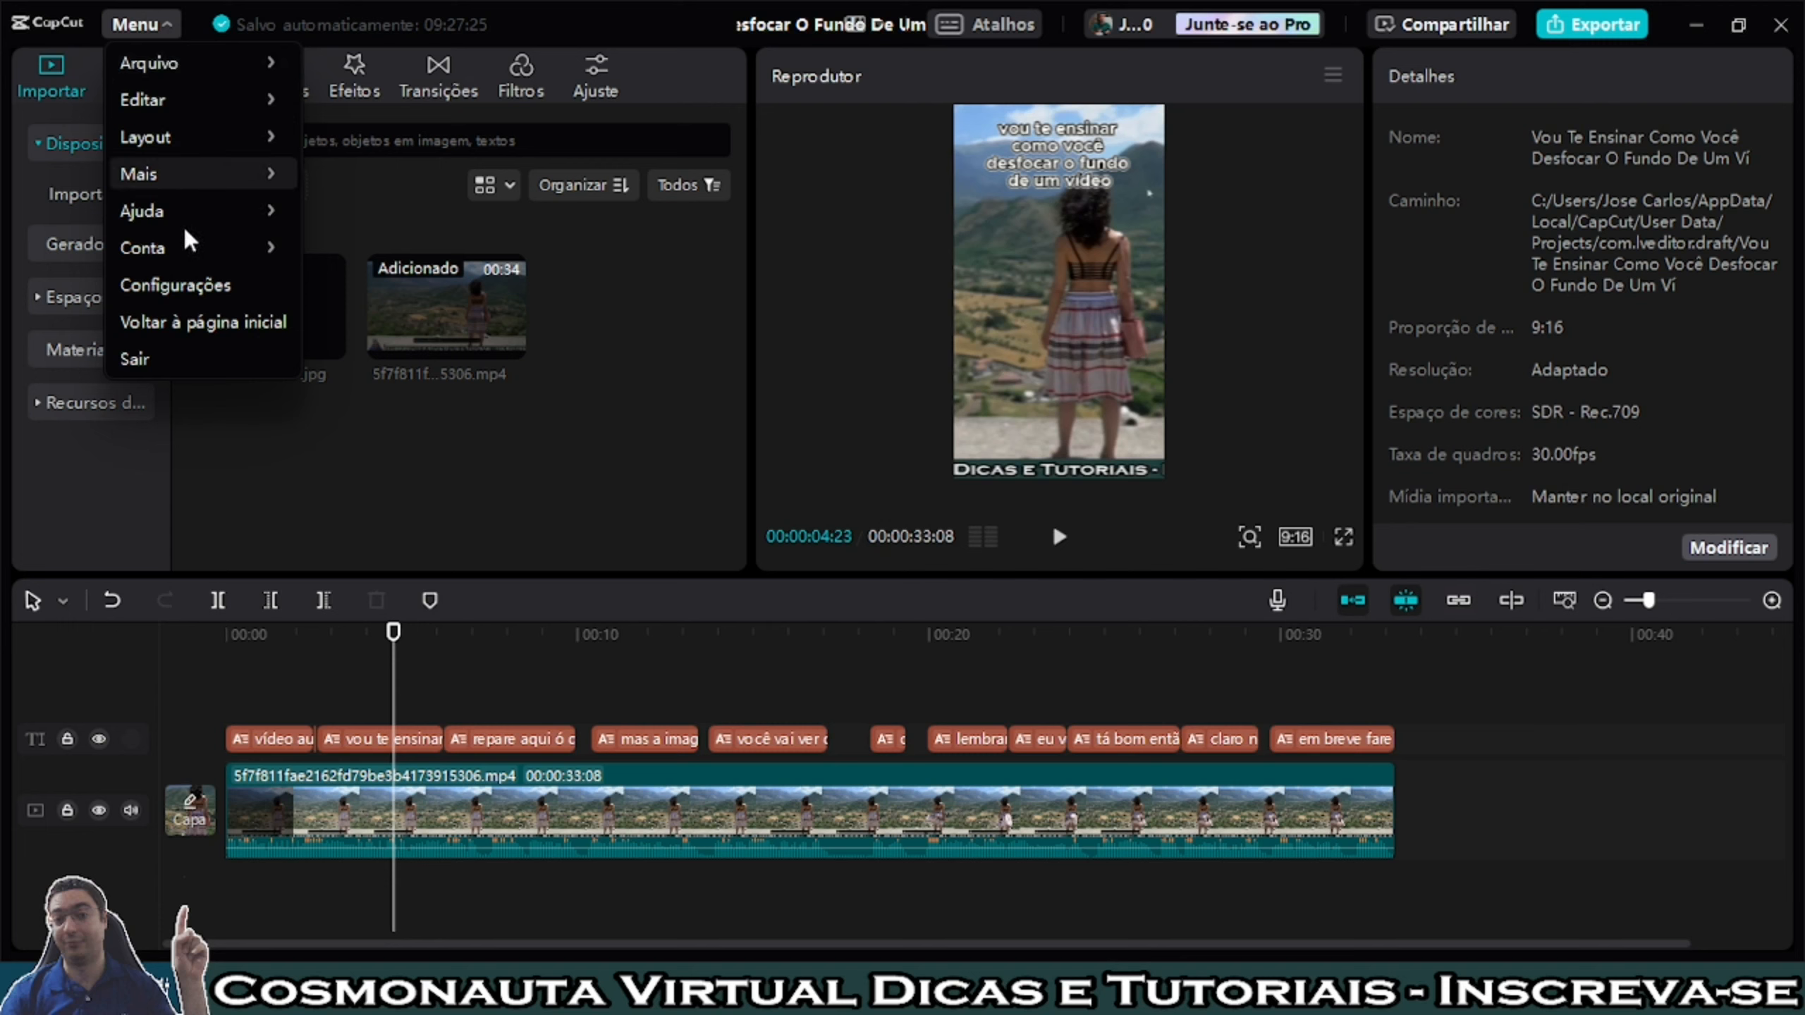
left_click(242, 323)
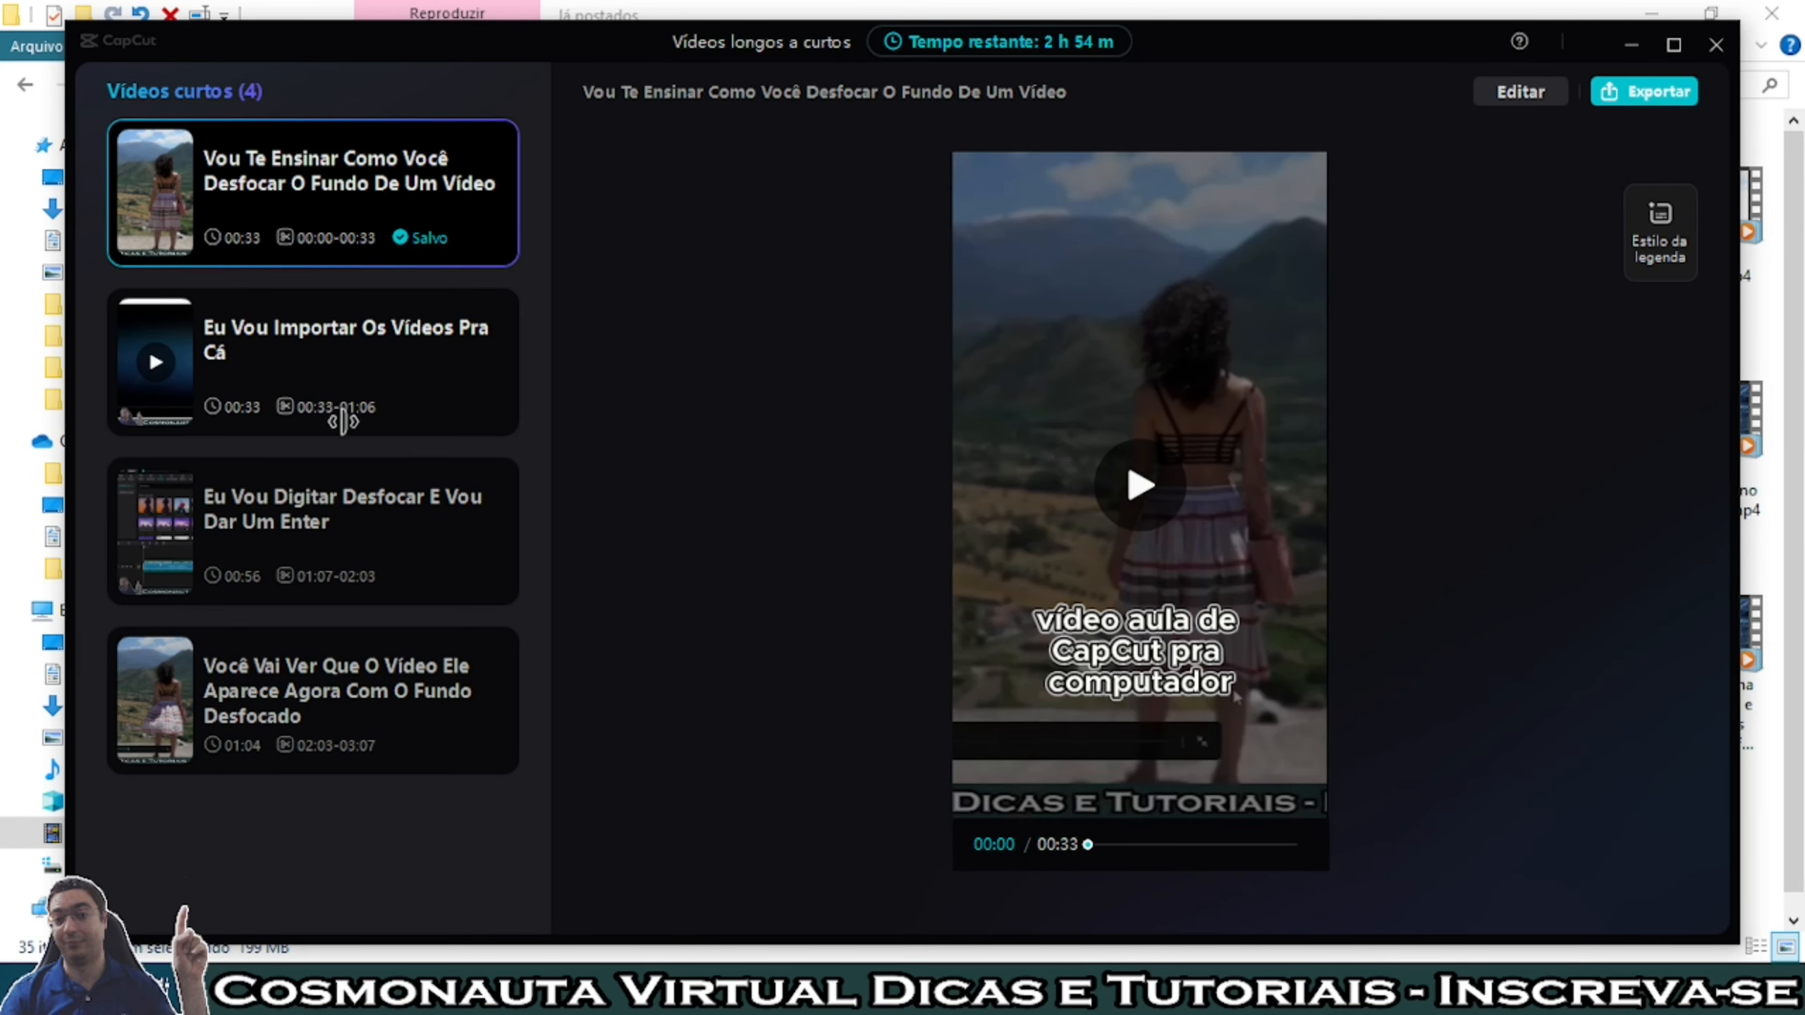
left_click(291, 379)
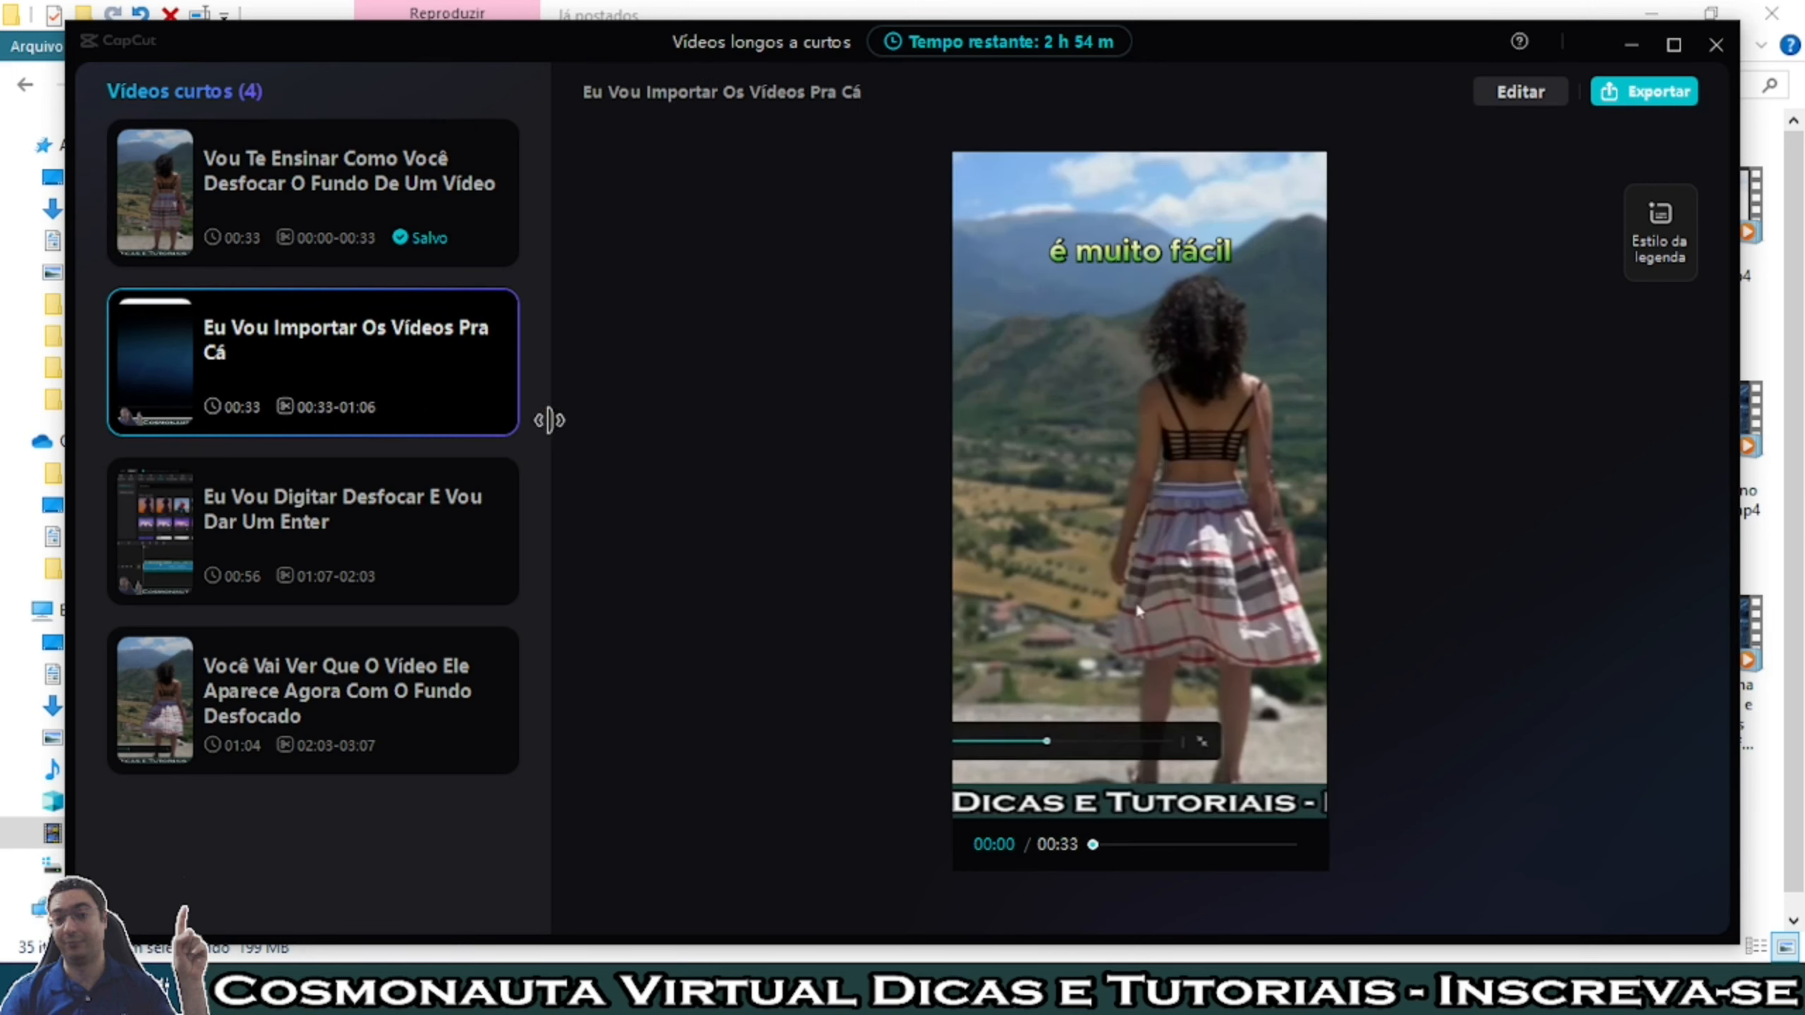
left_click(1141, 486)
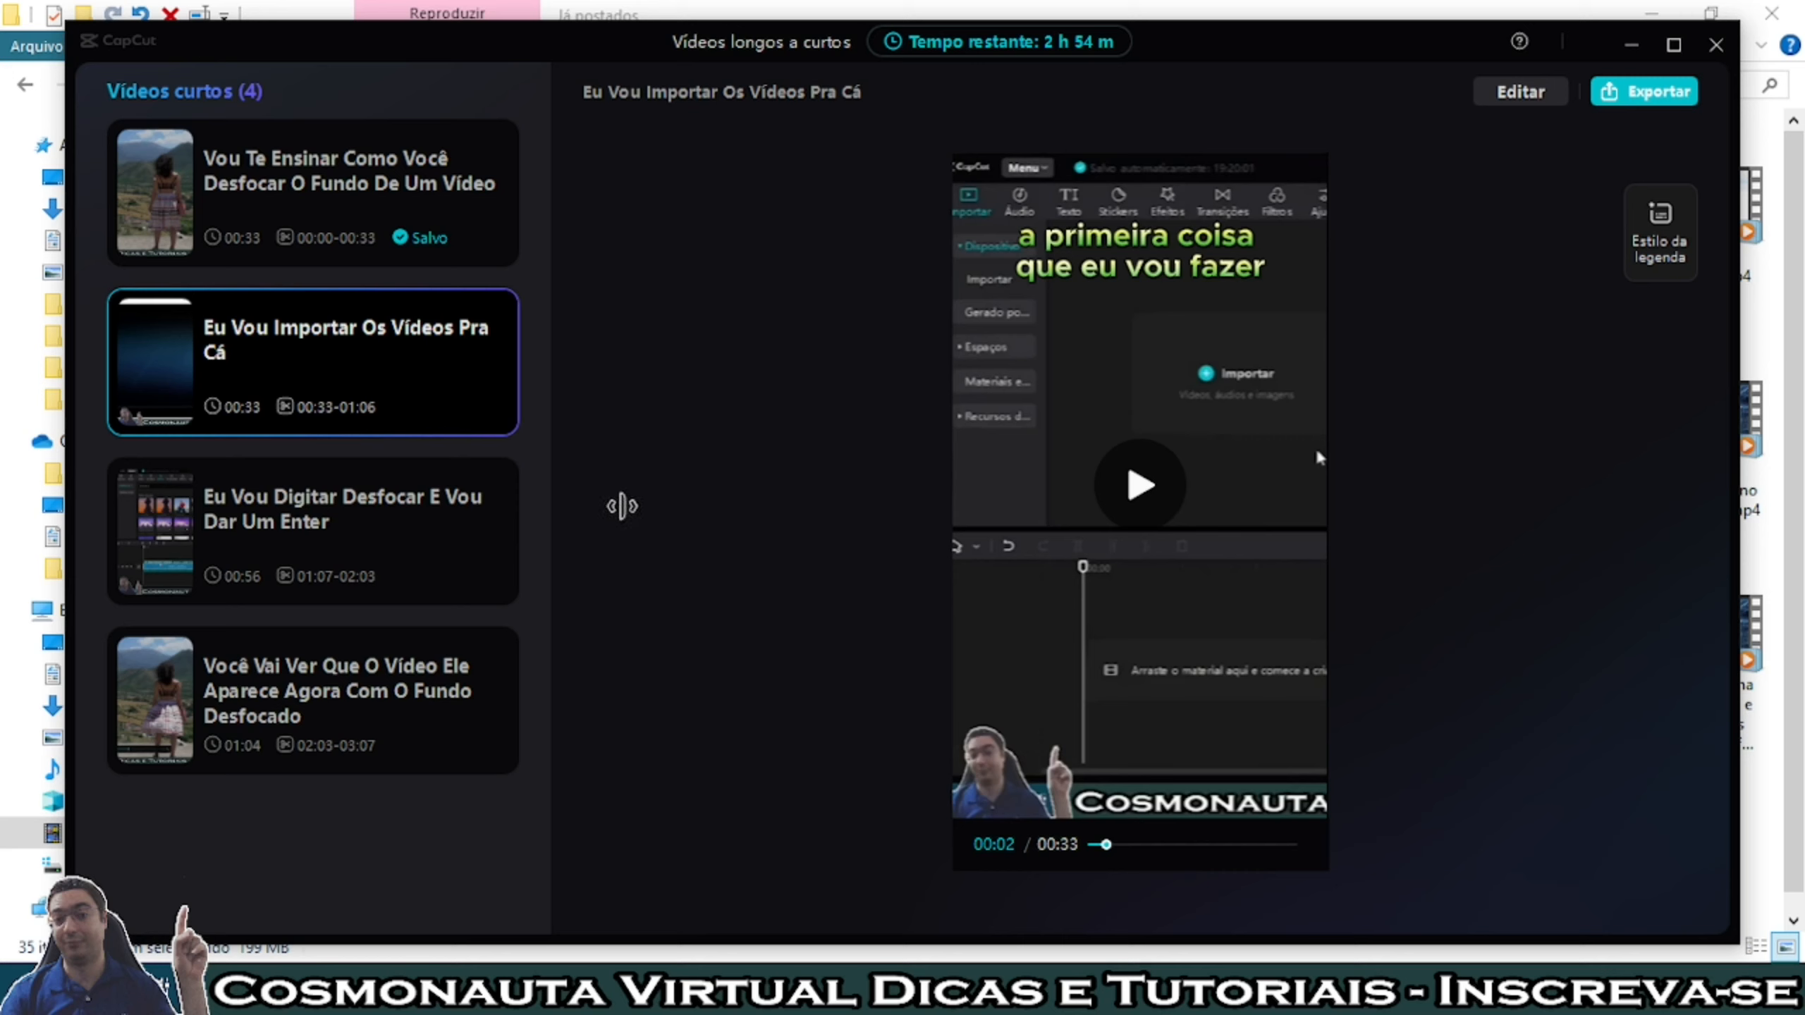
left_click(268, 559)
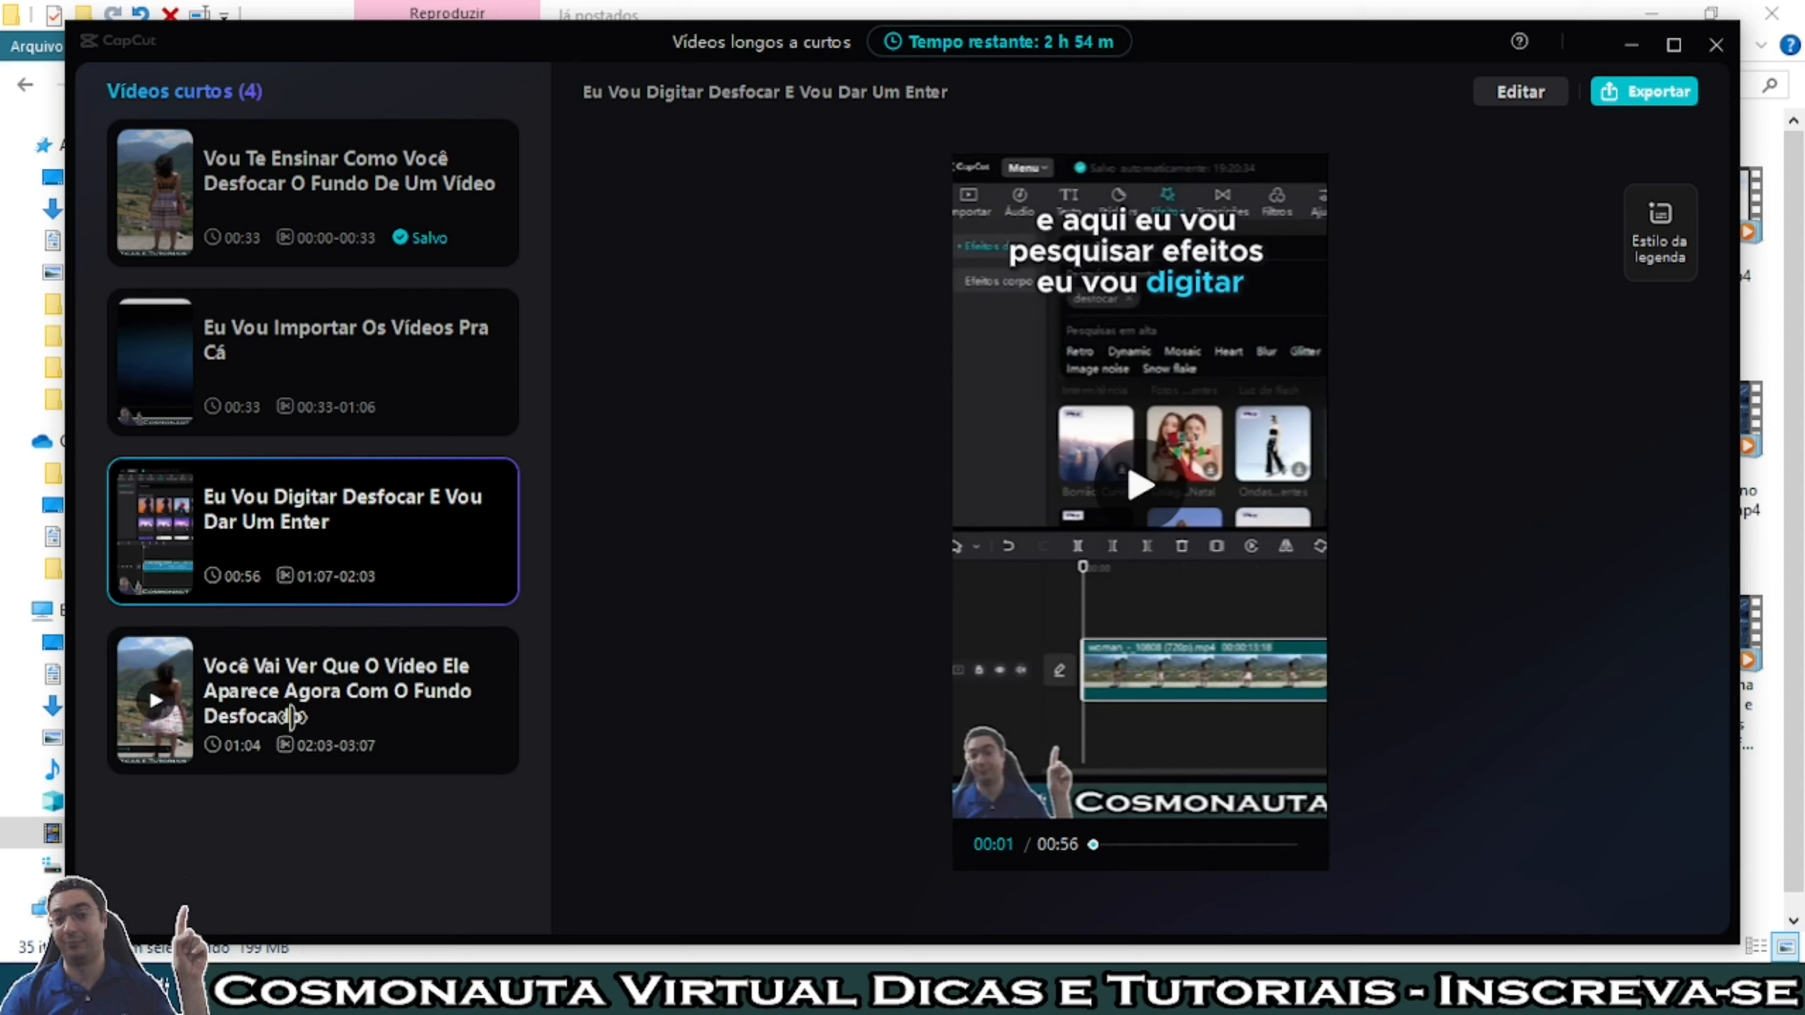
left_click(333, 728)
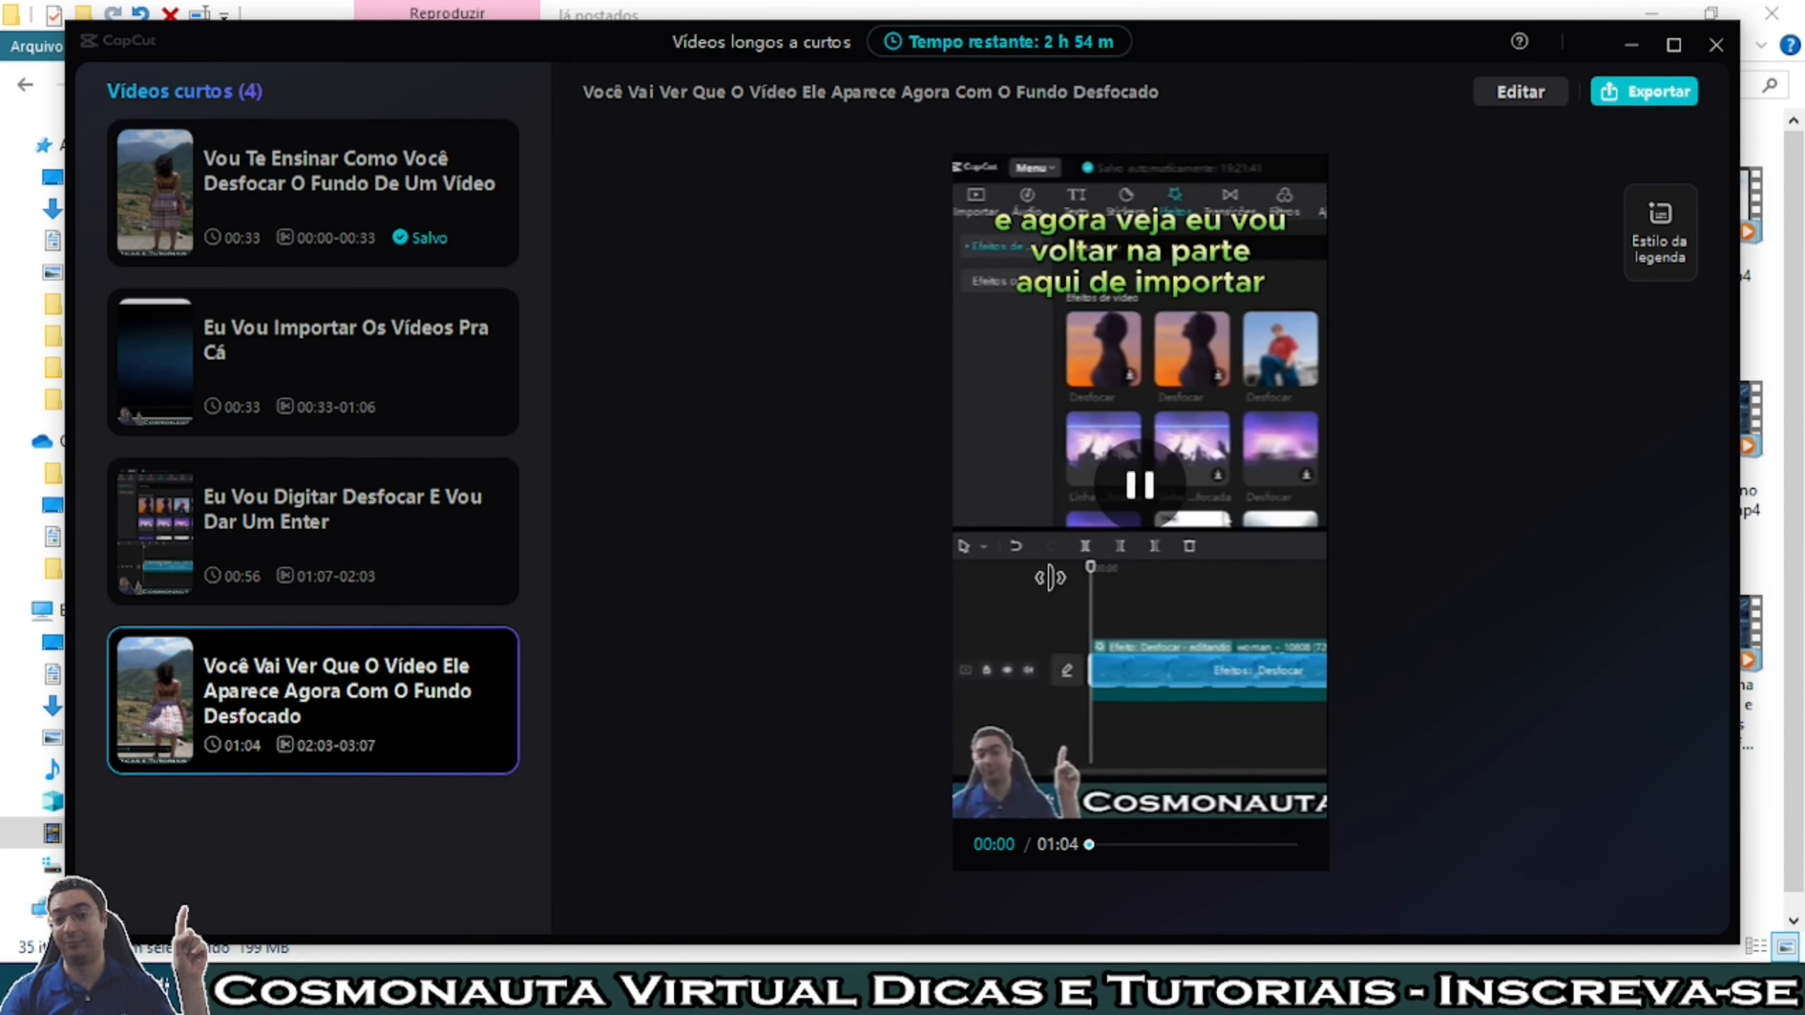
left_click(1137, 489)
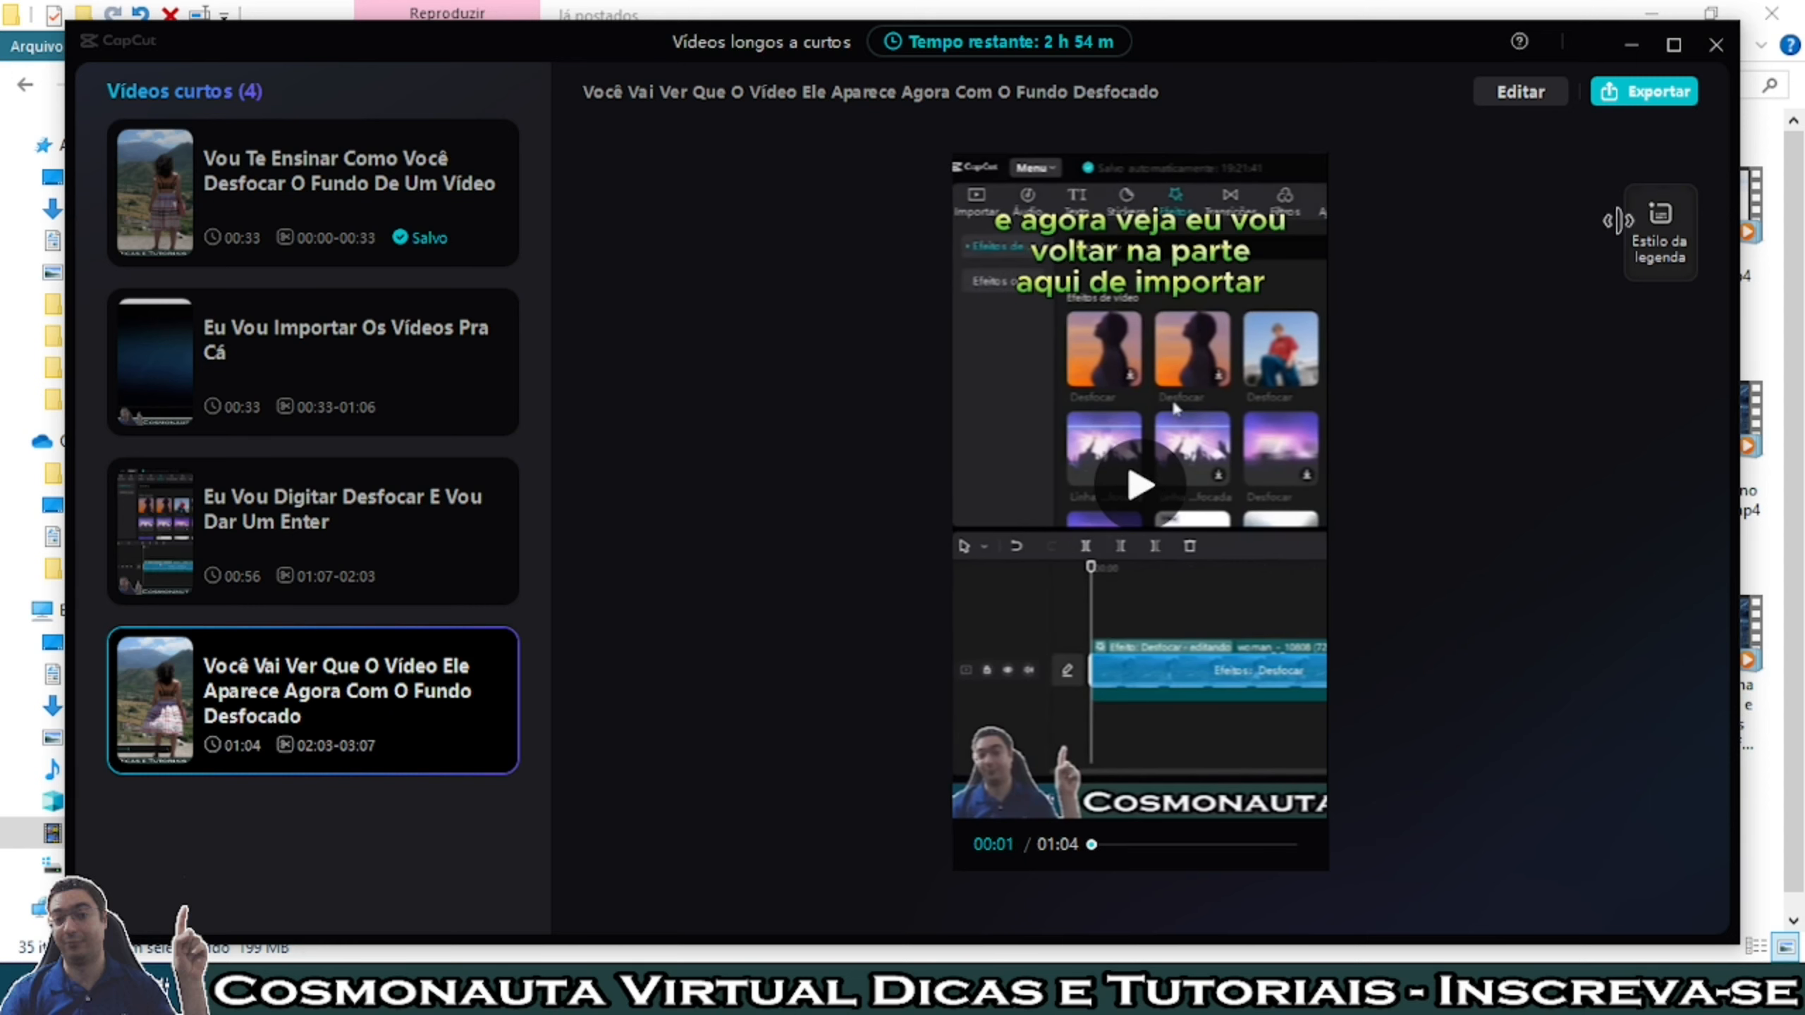
Open the fourth short for editing, shrink its captions slightly and place them a little higher in the frame
left_click(1519, 91)
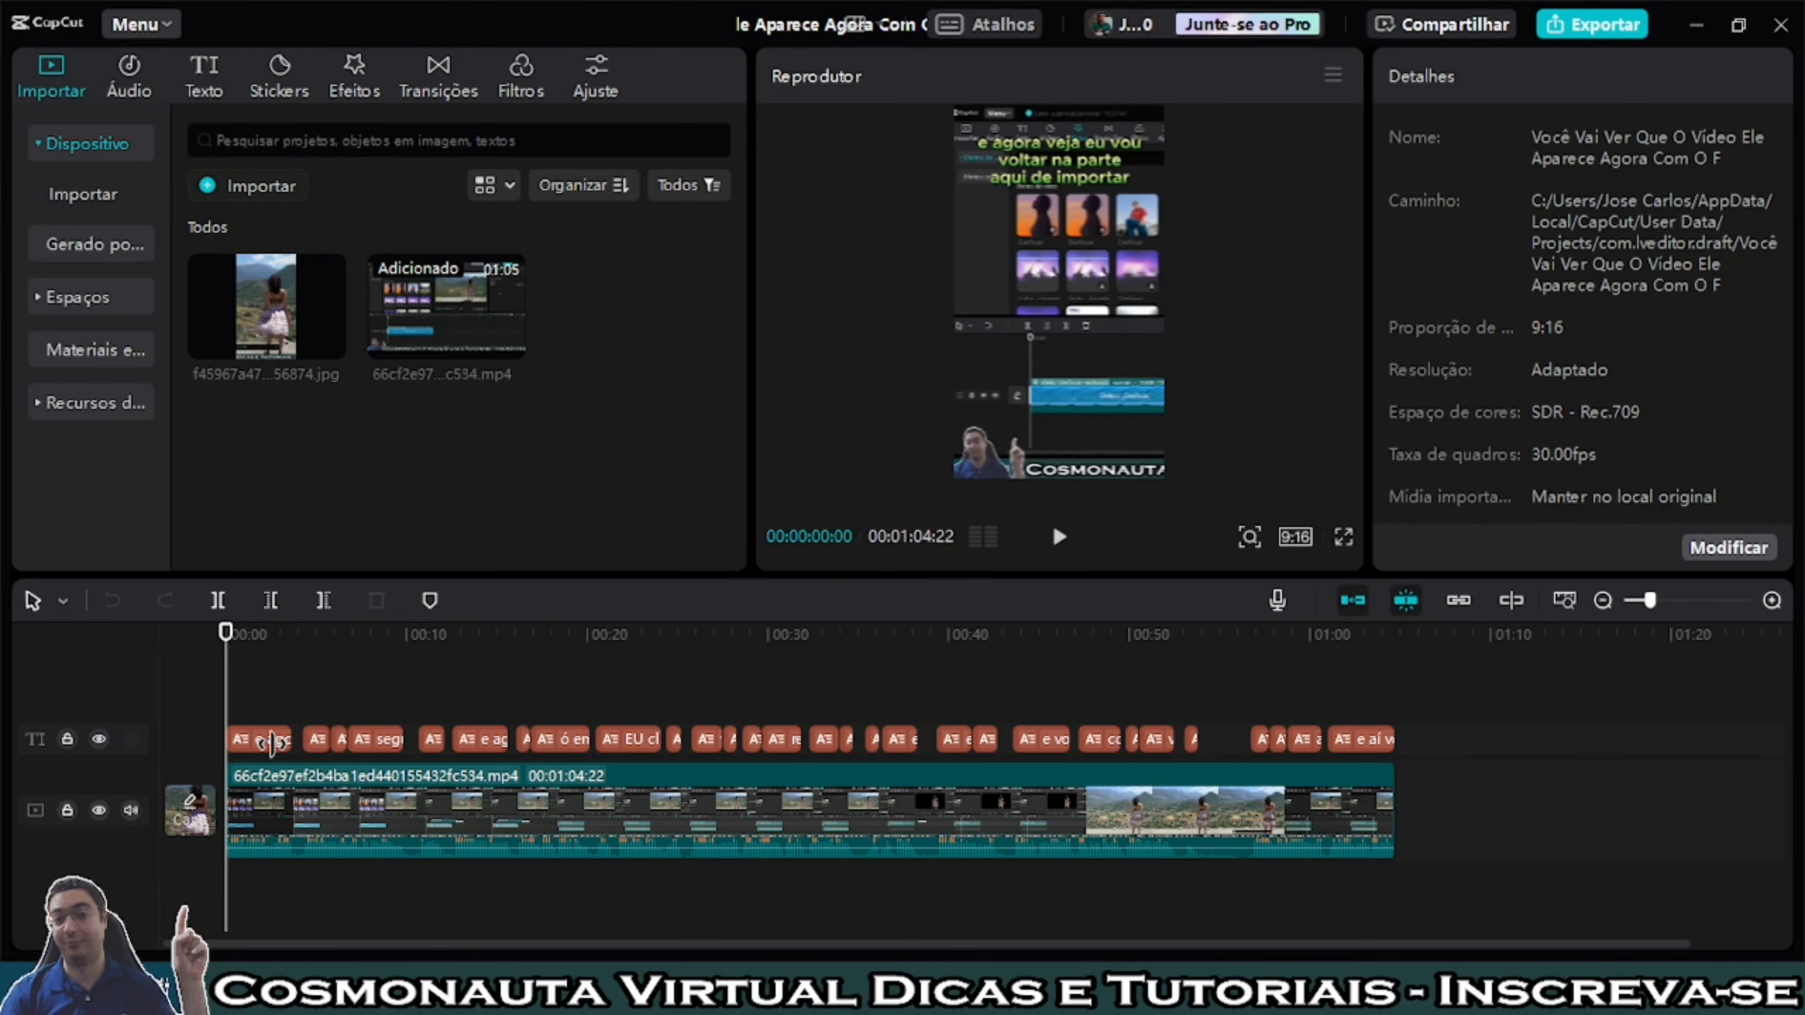
left_click(274, 744)
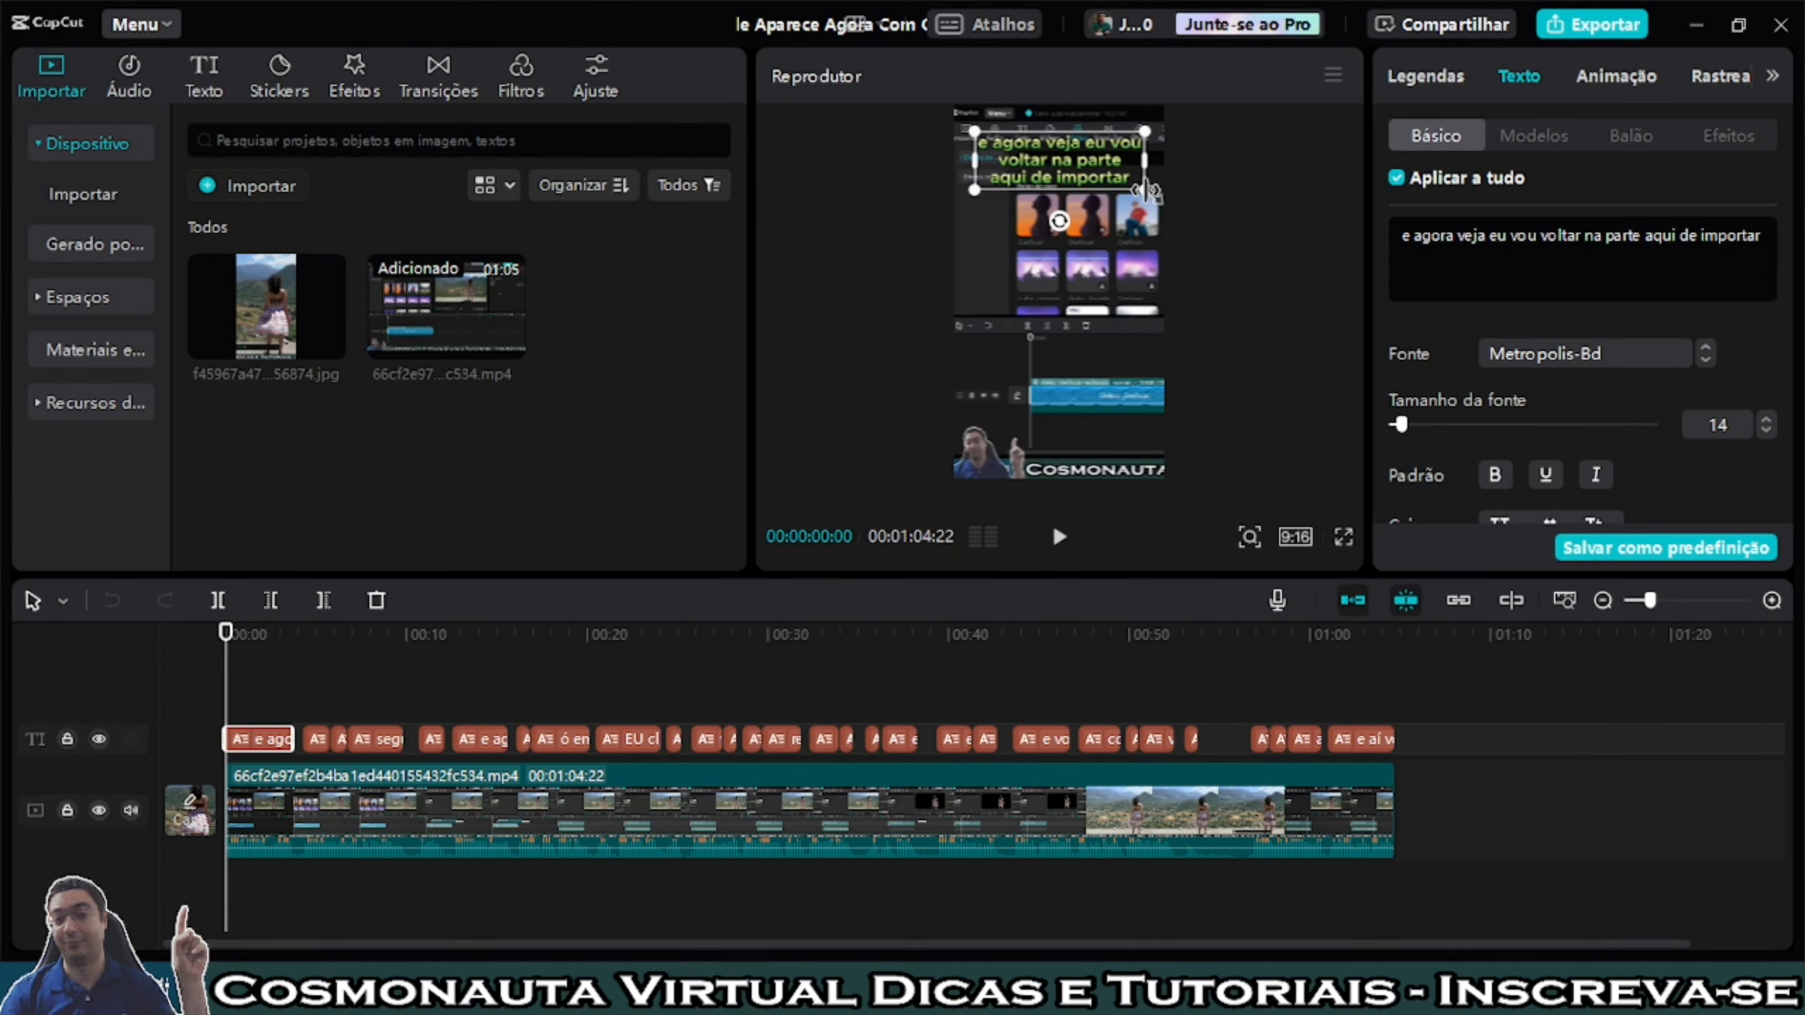
left_click_drag(1145, 190, 1061, 171)
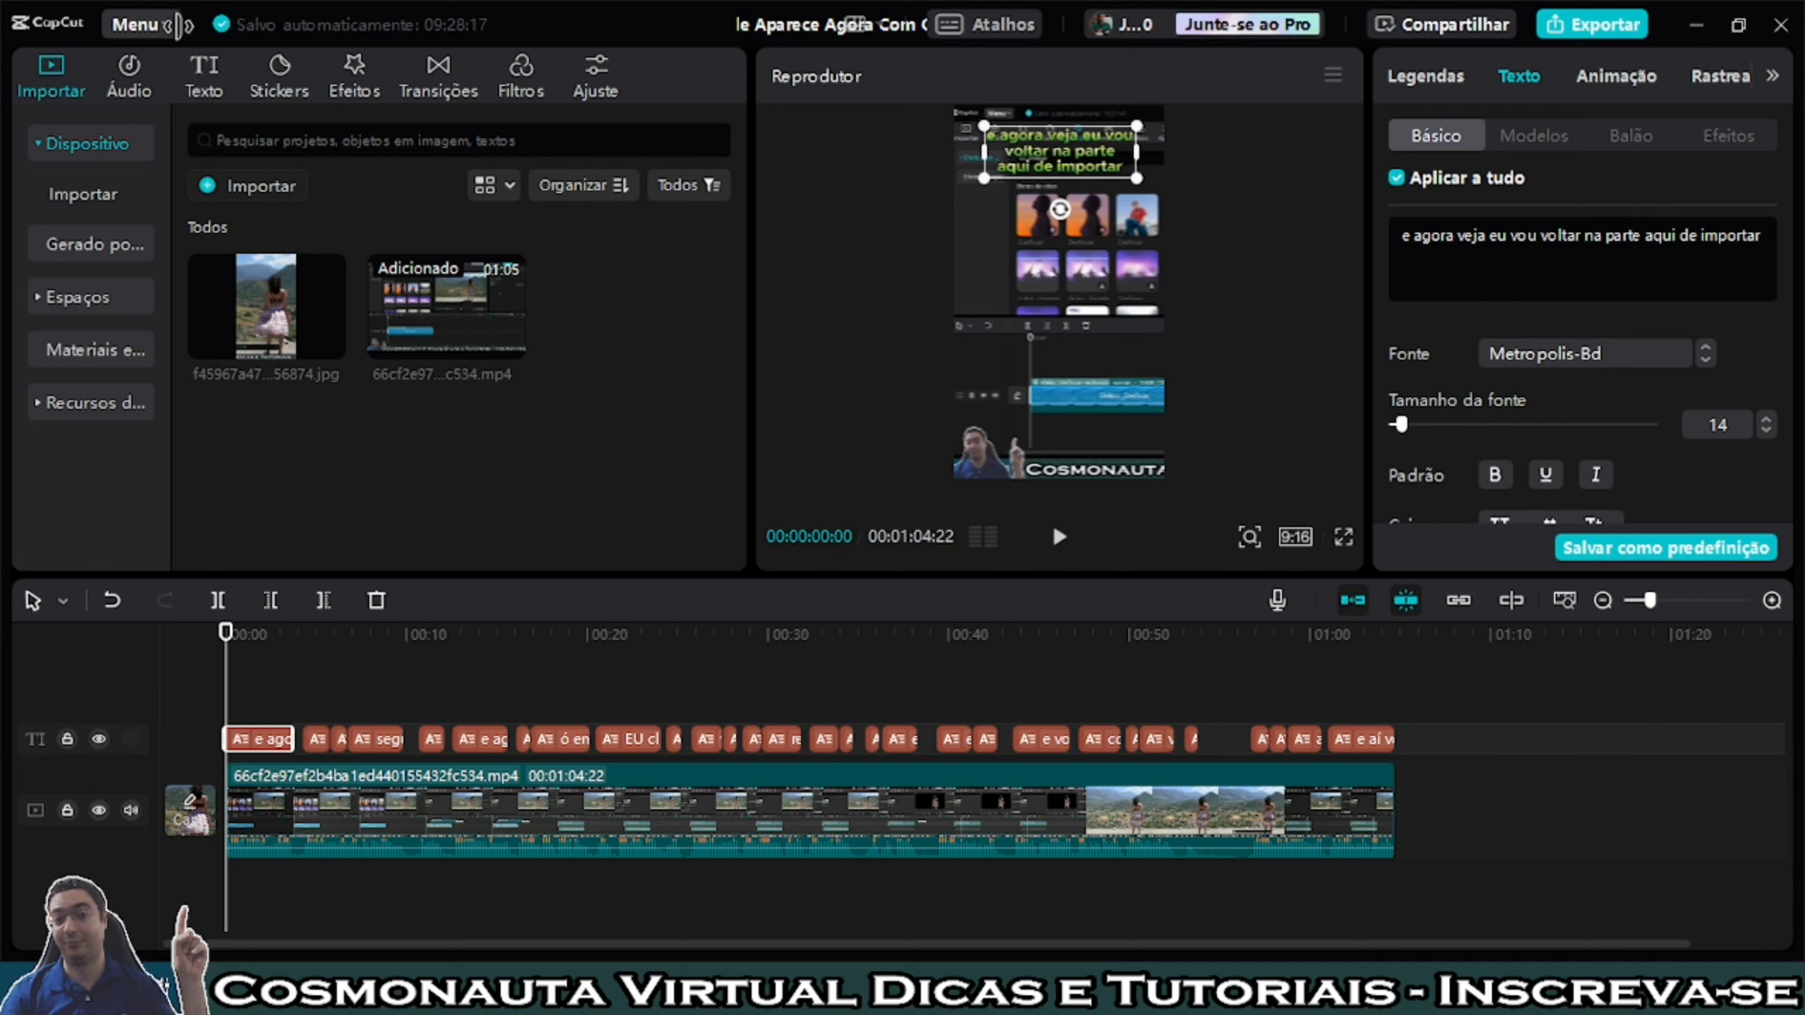
Return to the list of generated shorts and briefly preview the first one, pausing after about 2 seconds
left_click(155, 24)
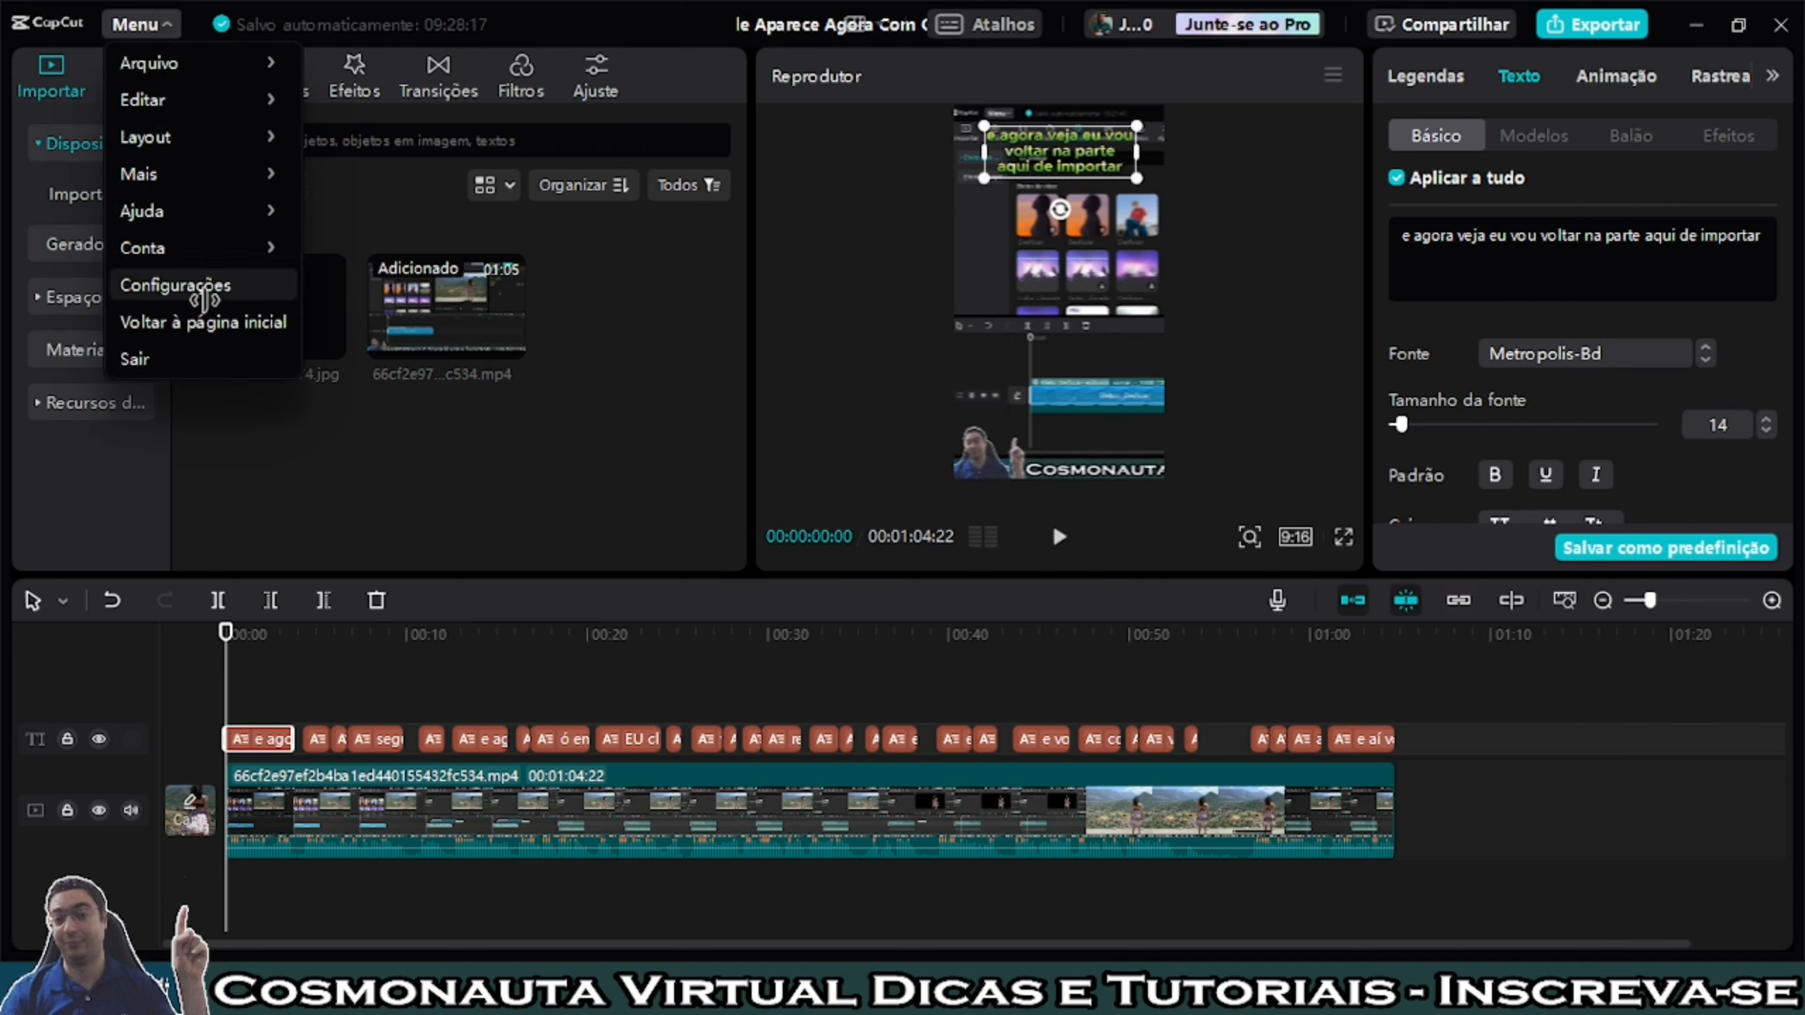
left_click(211, 325)
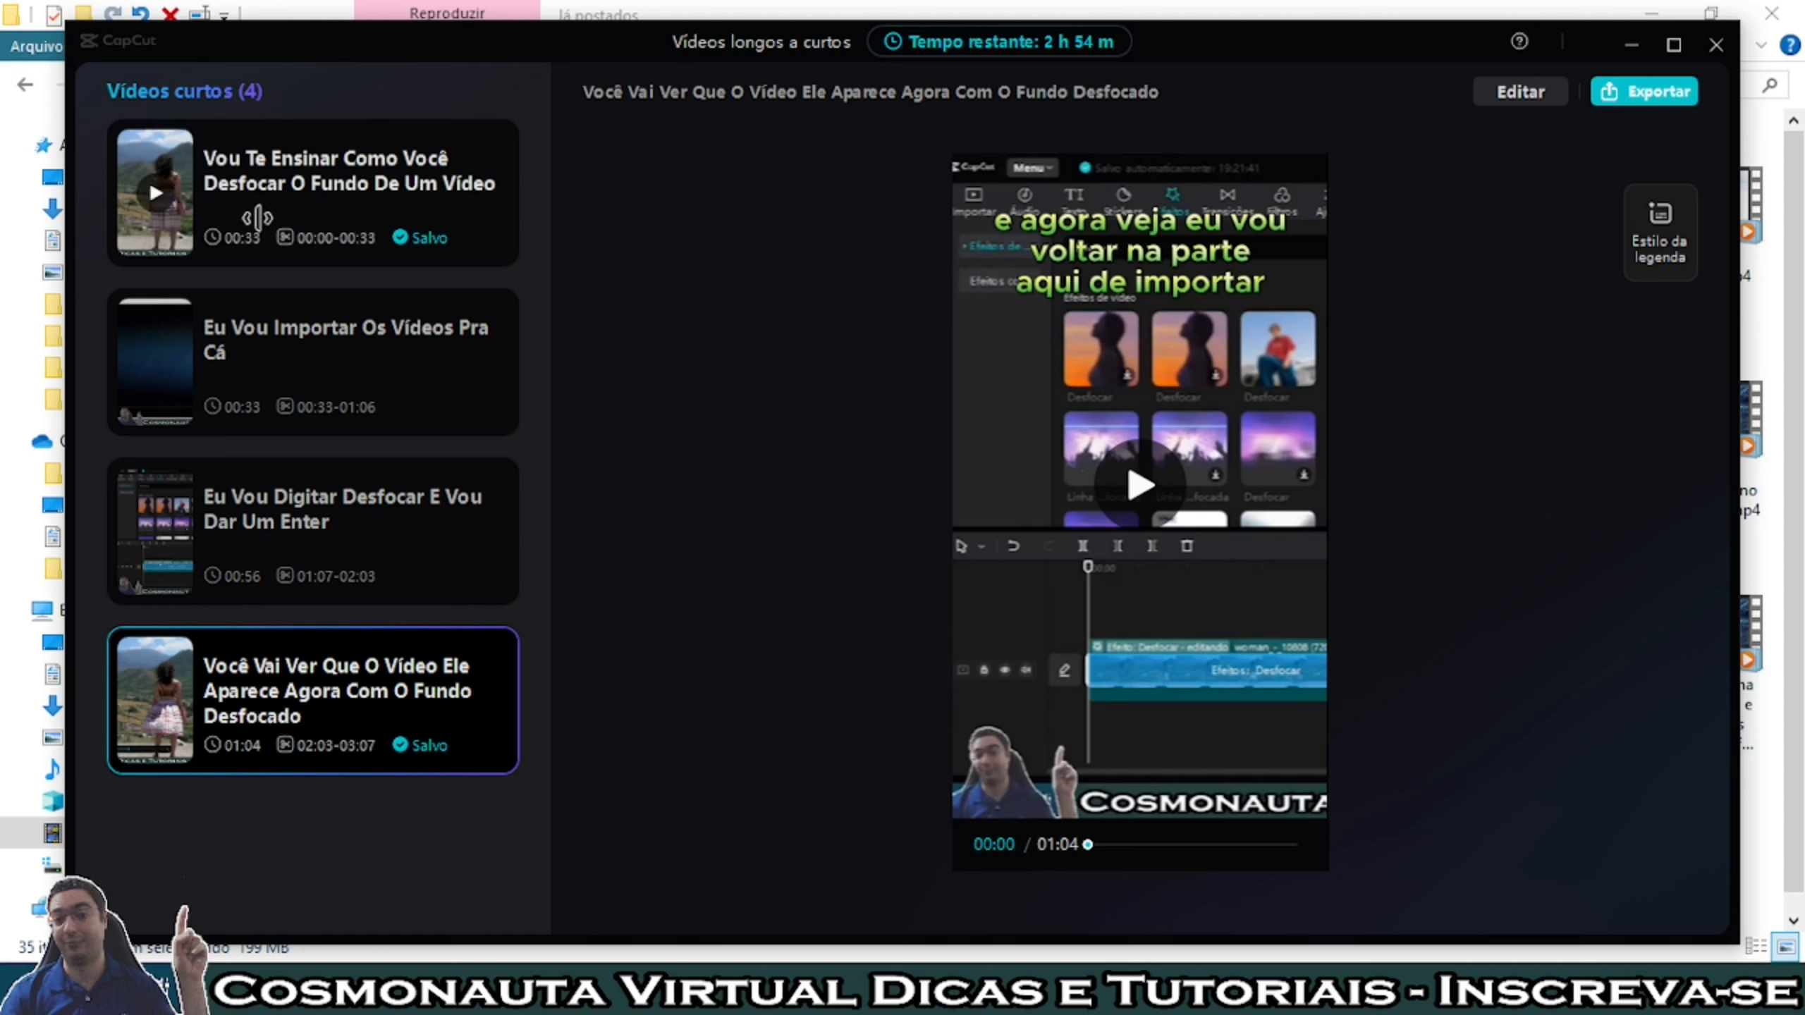
left_click(277, 208)
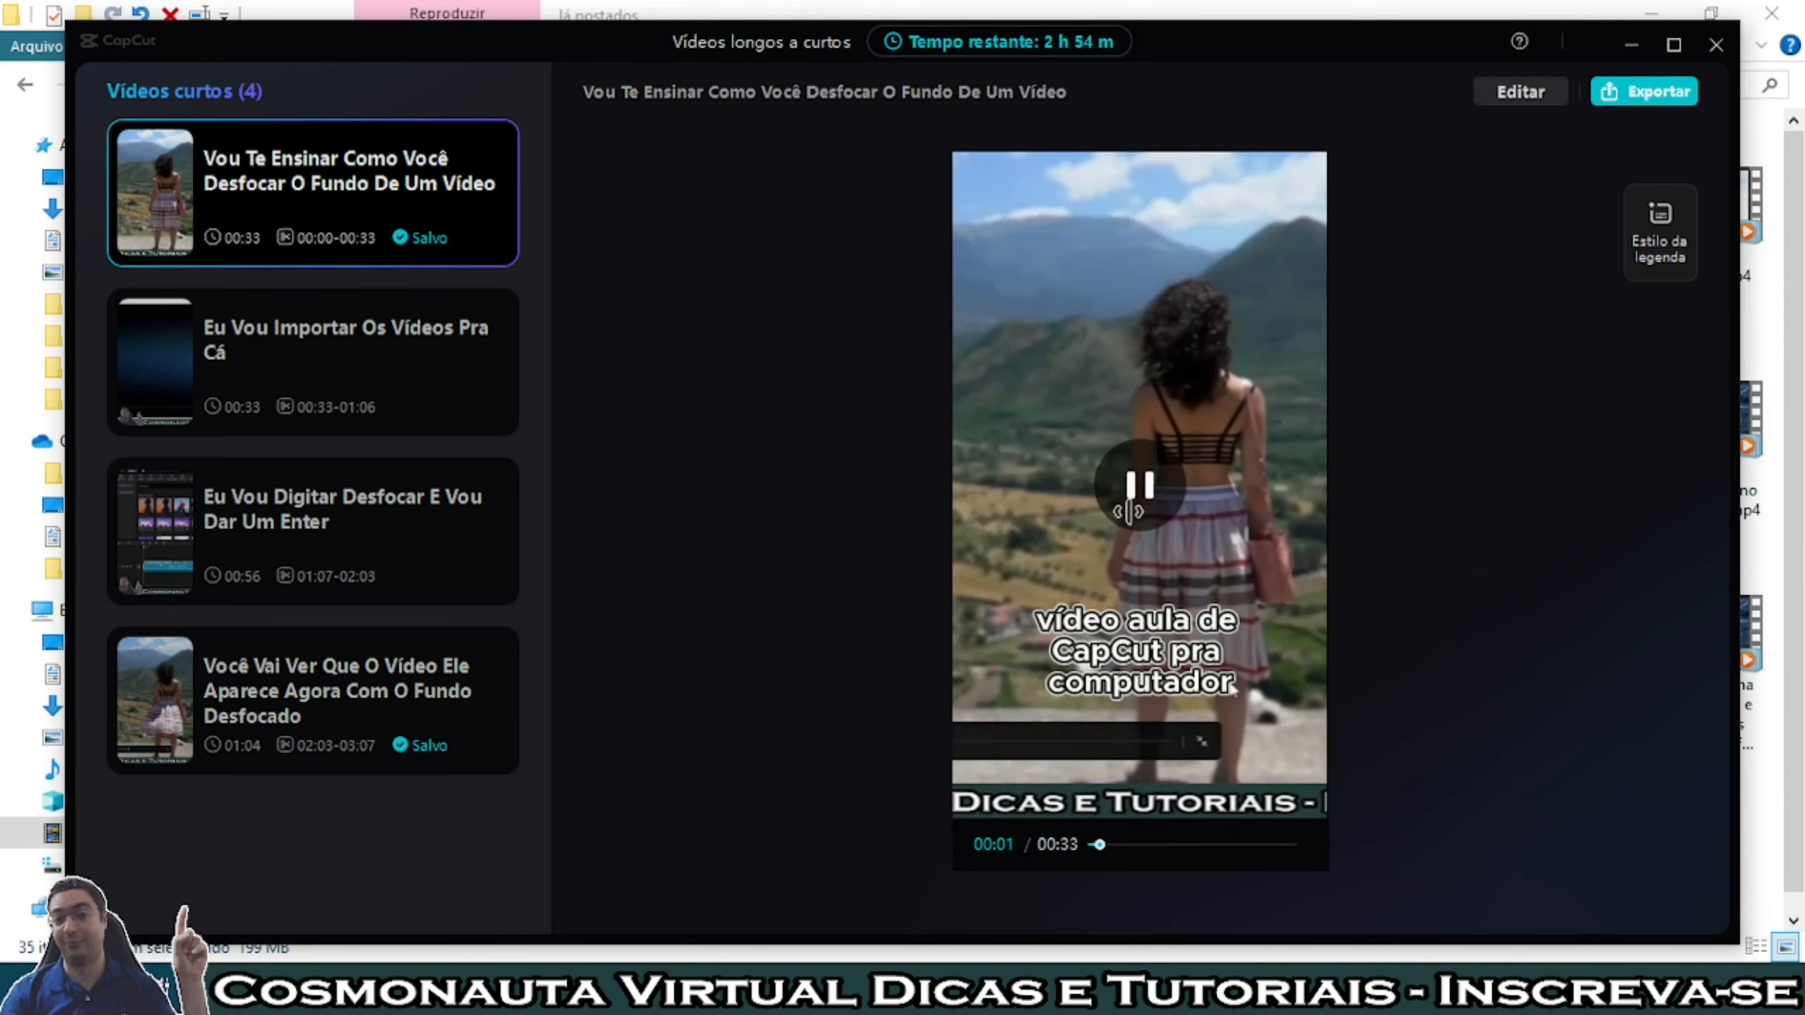
left_click(1139, 485)
Review the export settings of the first and second shorts, closing each without exporting
left_click(1654, 93)
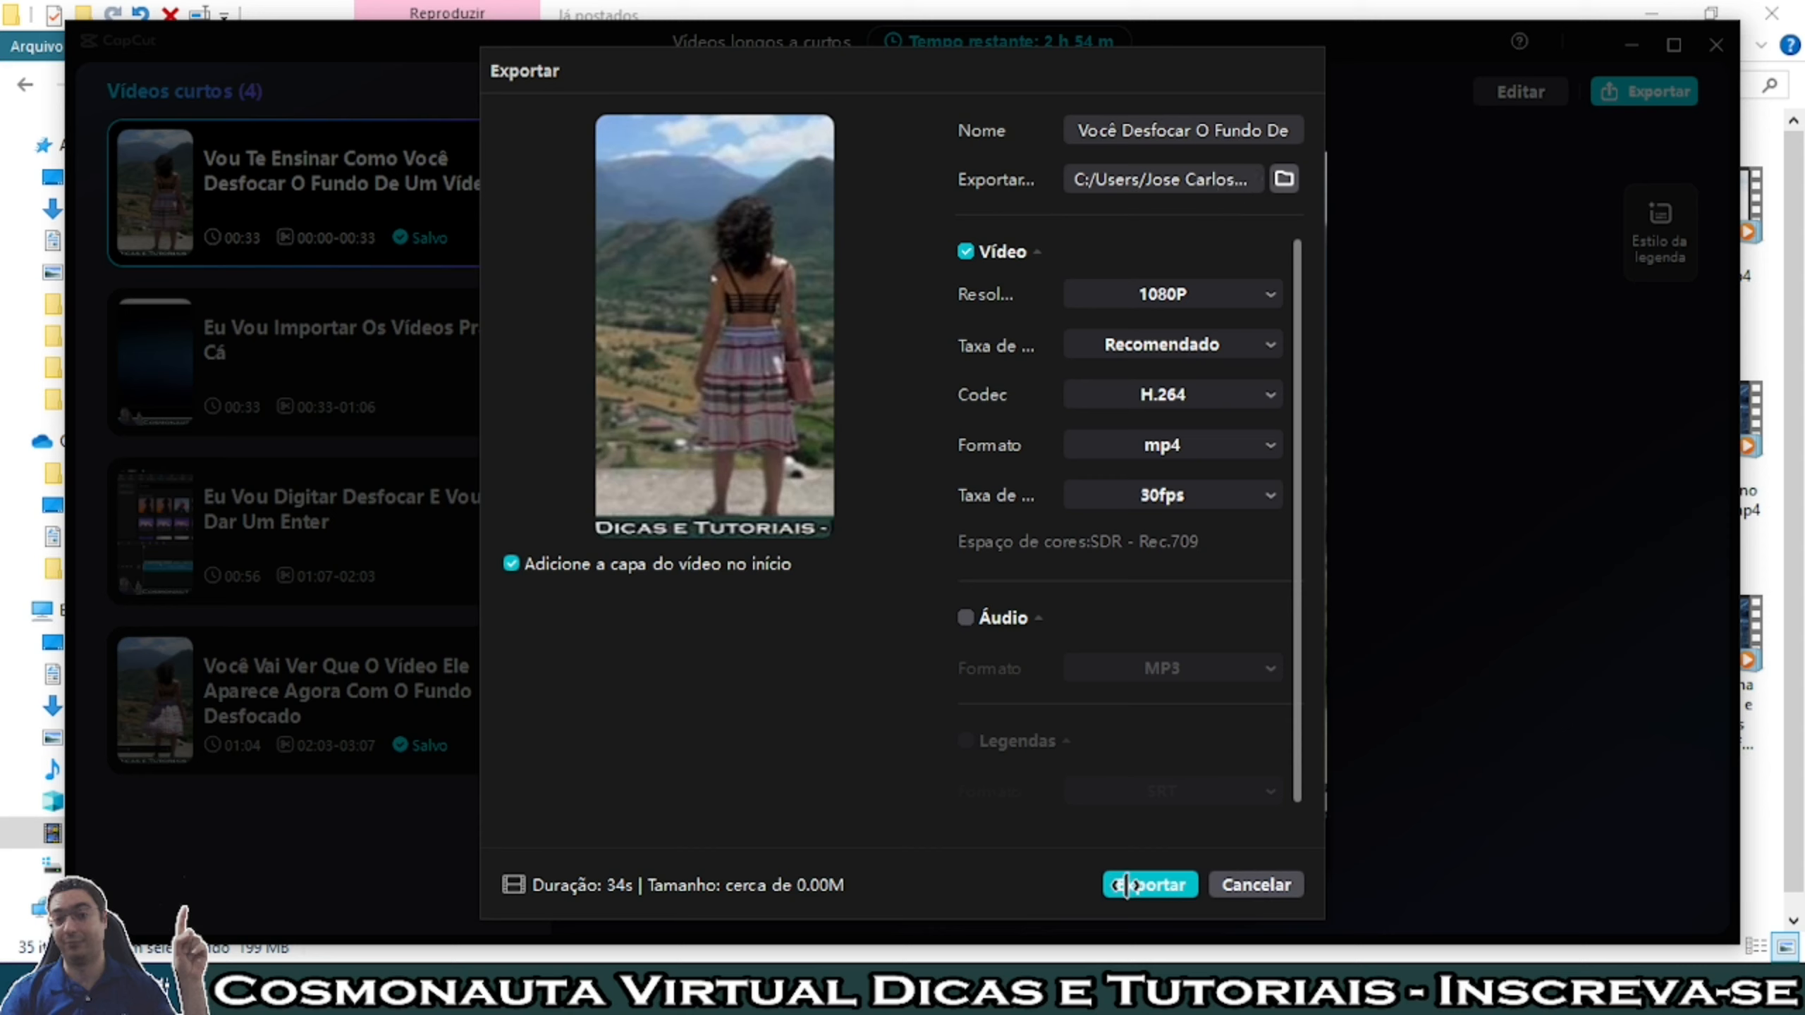
left_click(1253, 885)
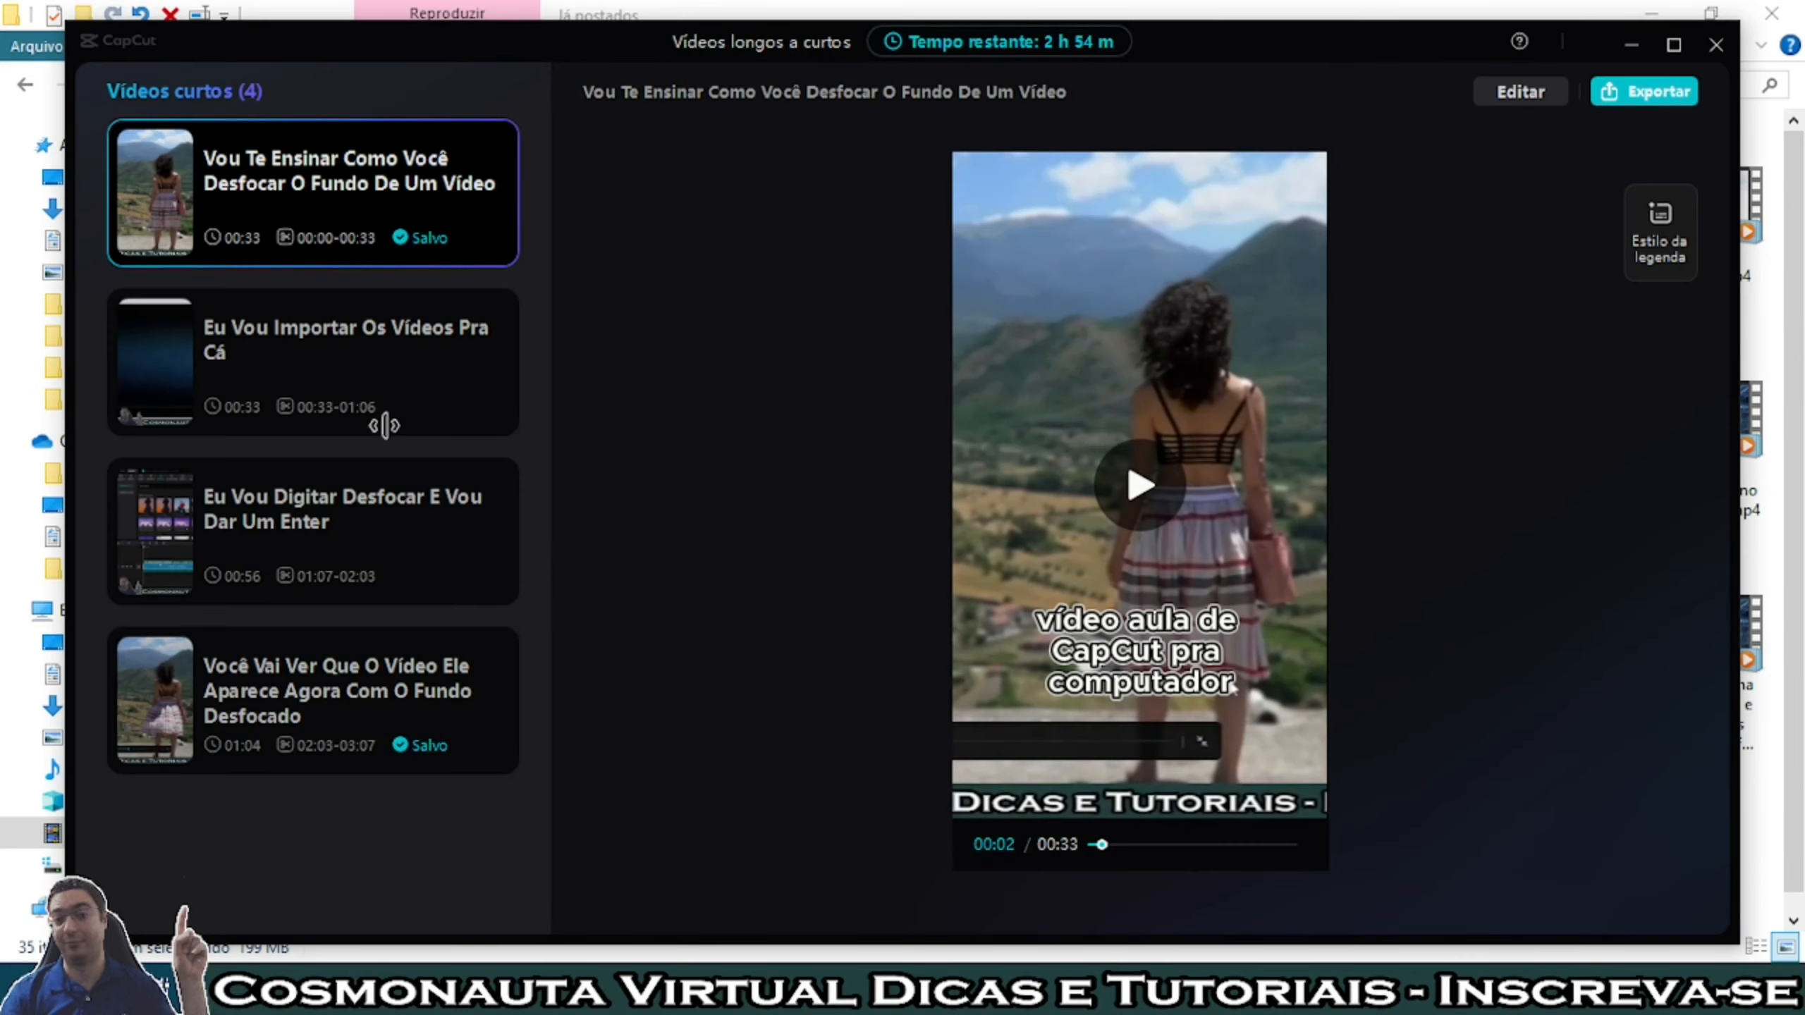
left_click(242, 363)
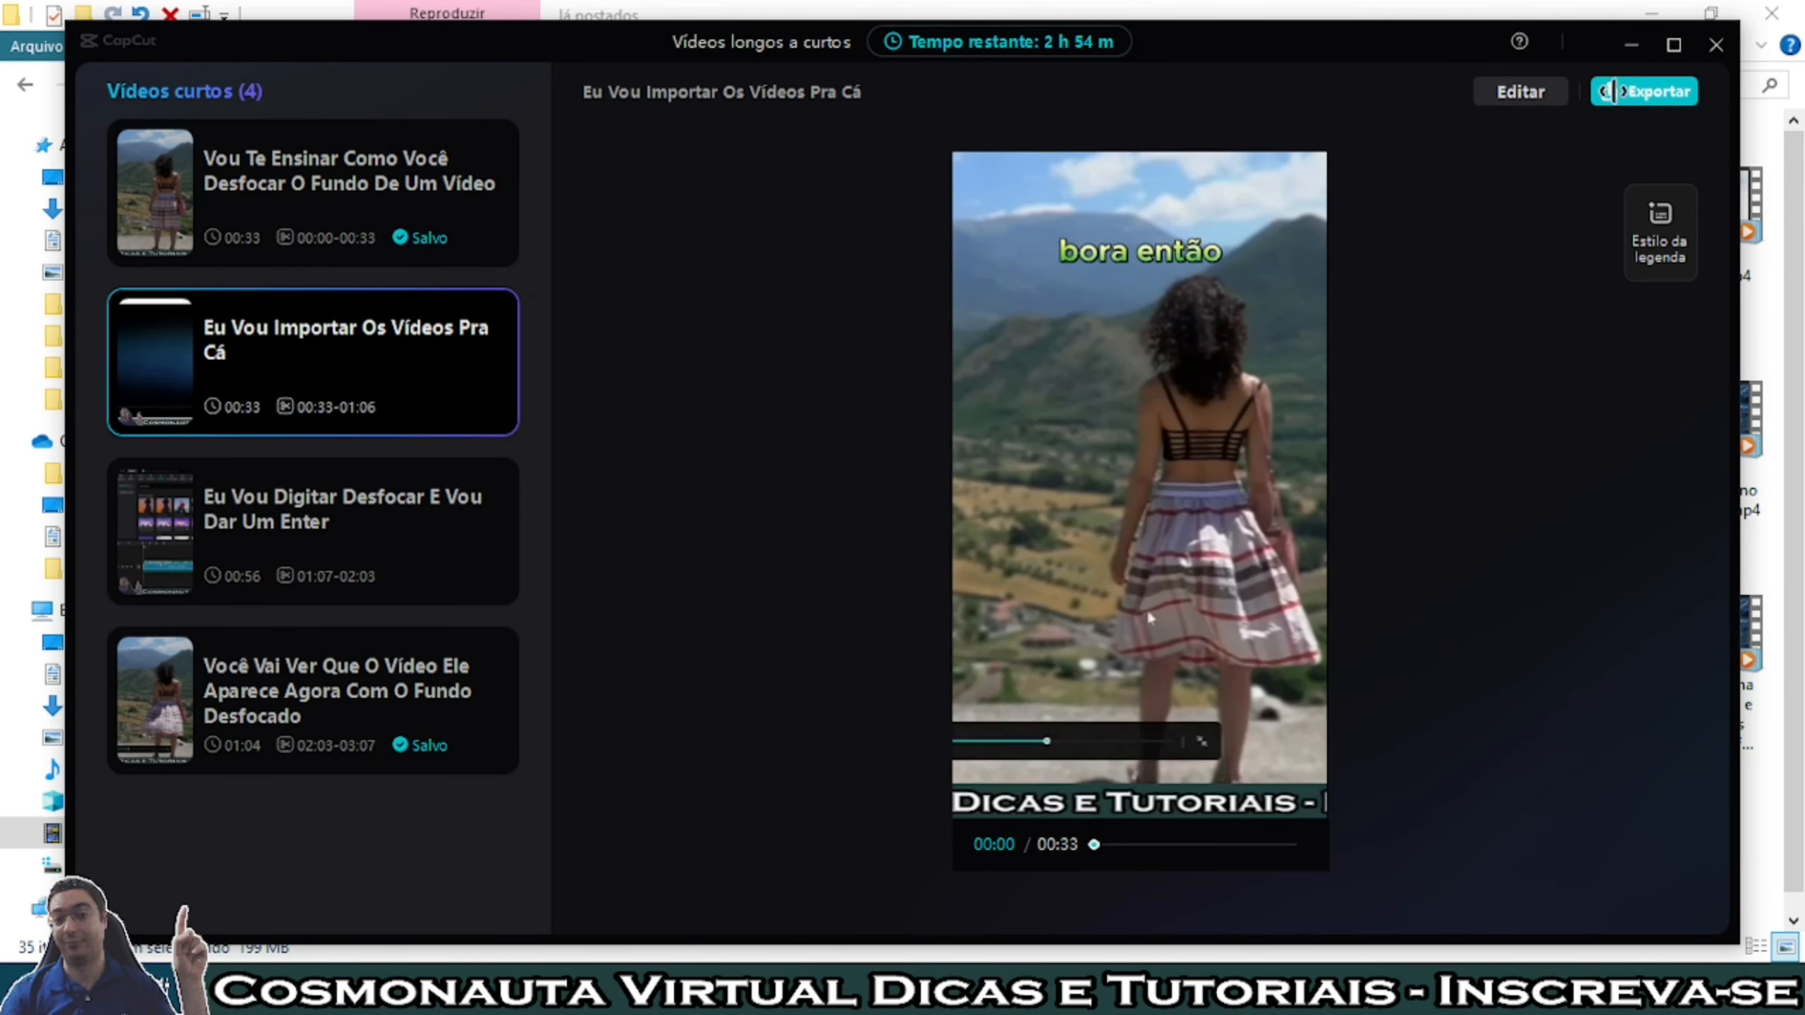
left_click(1640, 101)
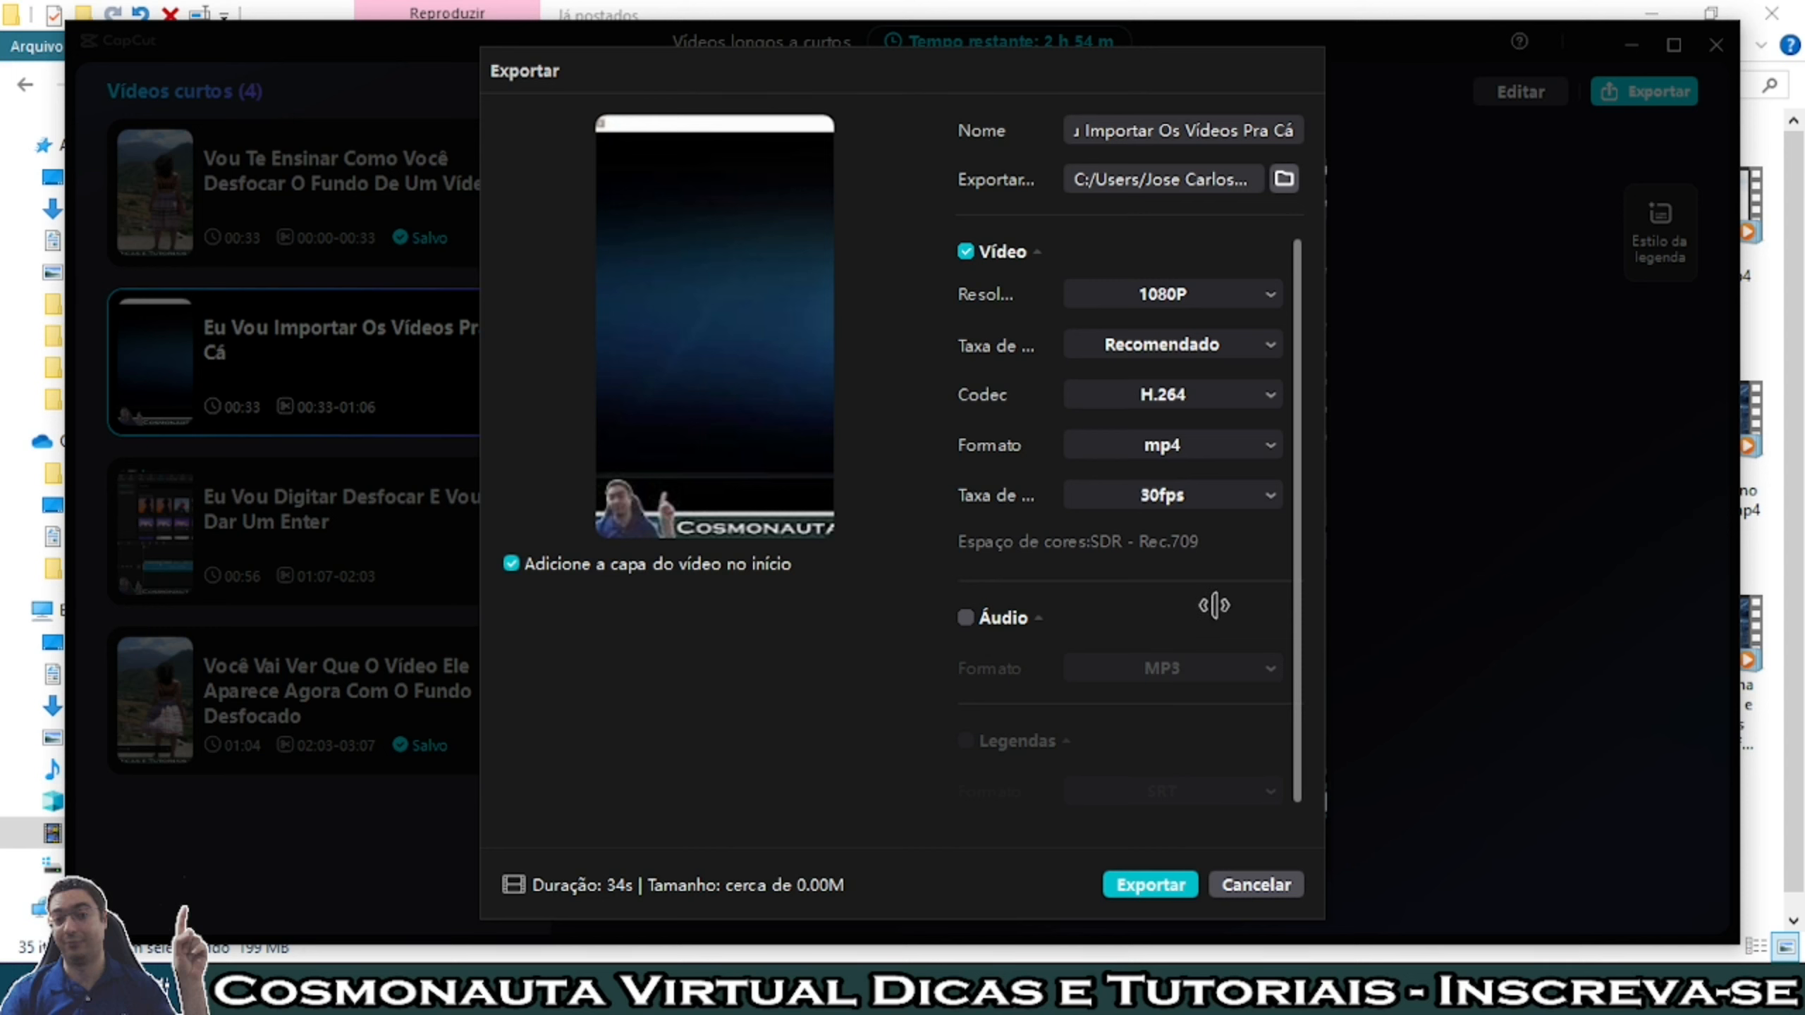
left_click(1259, 885)
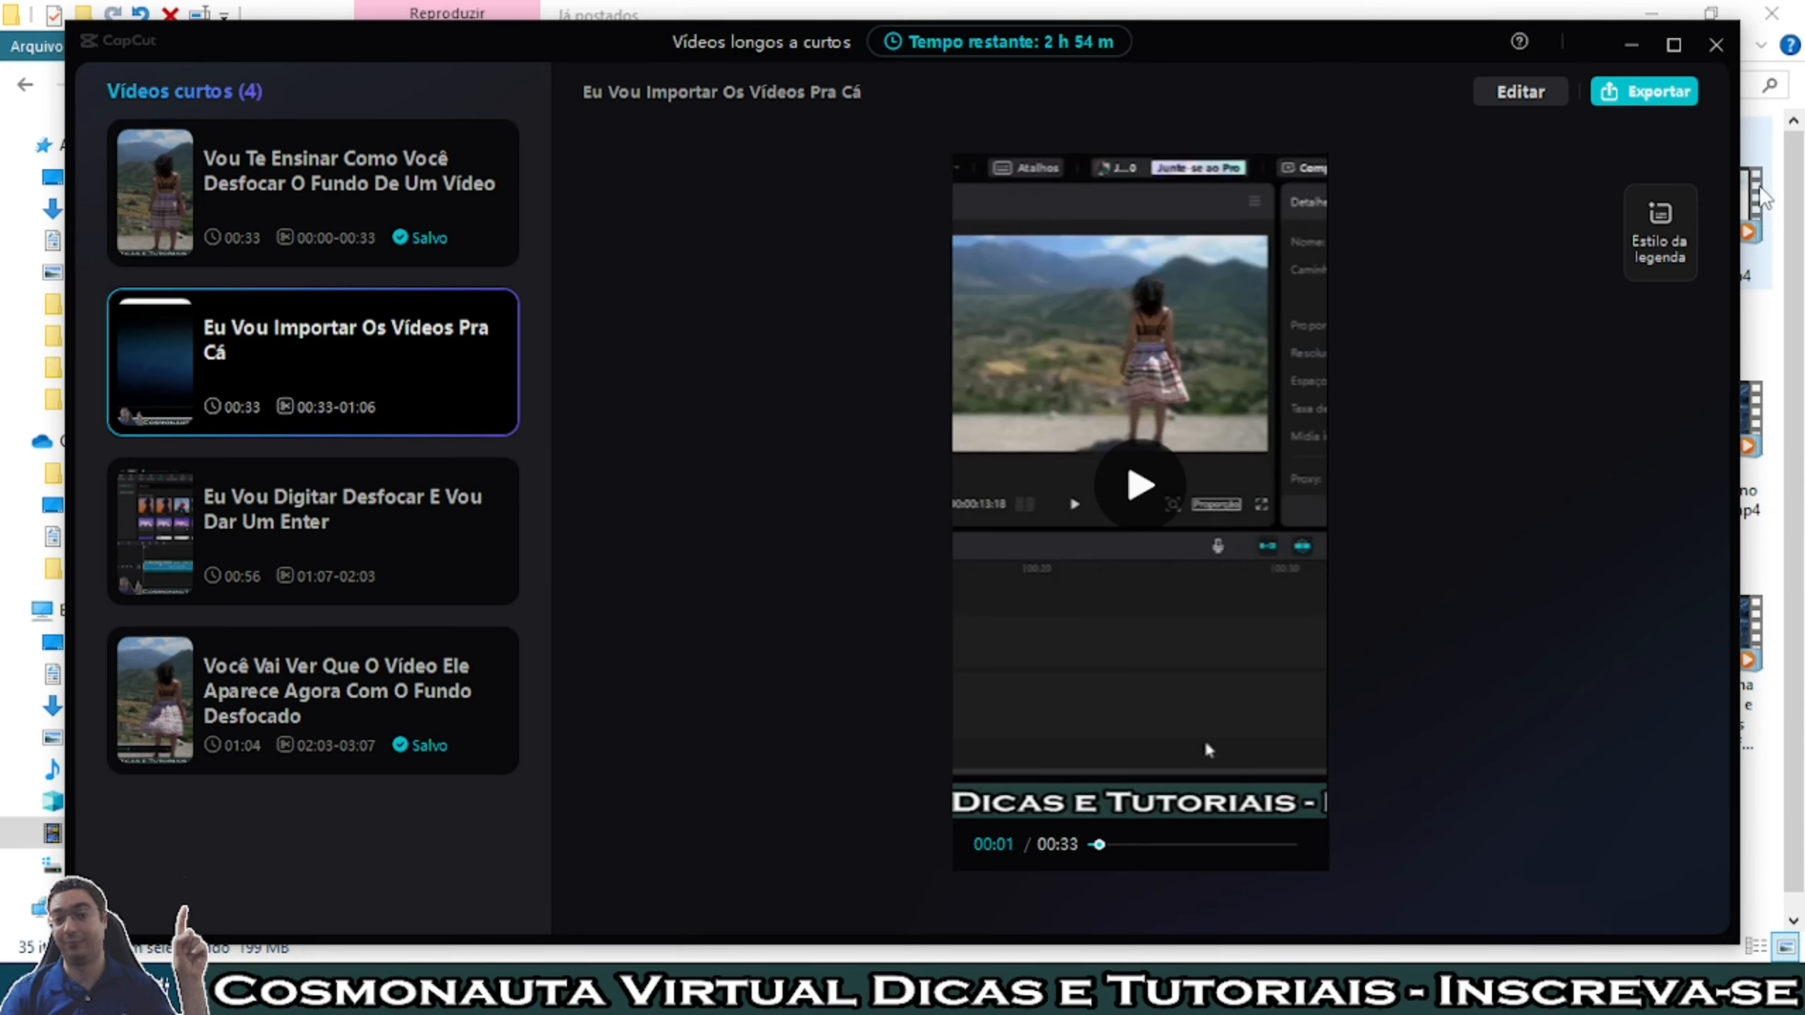
Go back to the home page and reopen the background-blur video's four shorts from the Vídeos longos a curtos history
left_click(1718, 54)
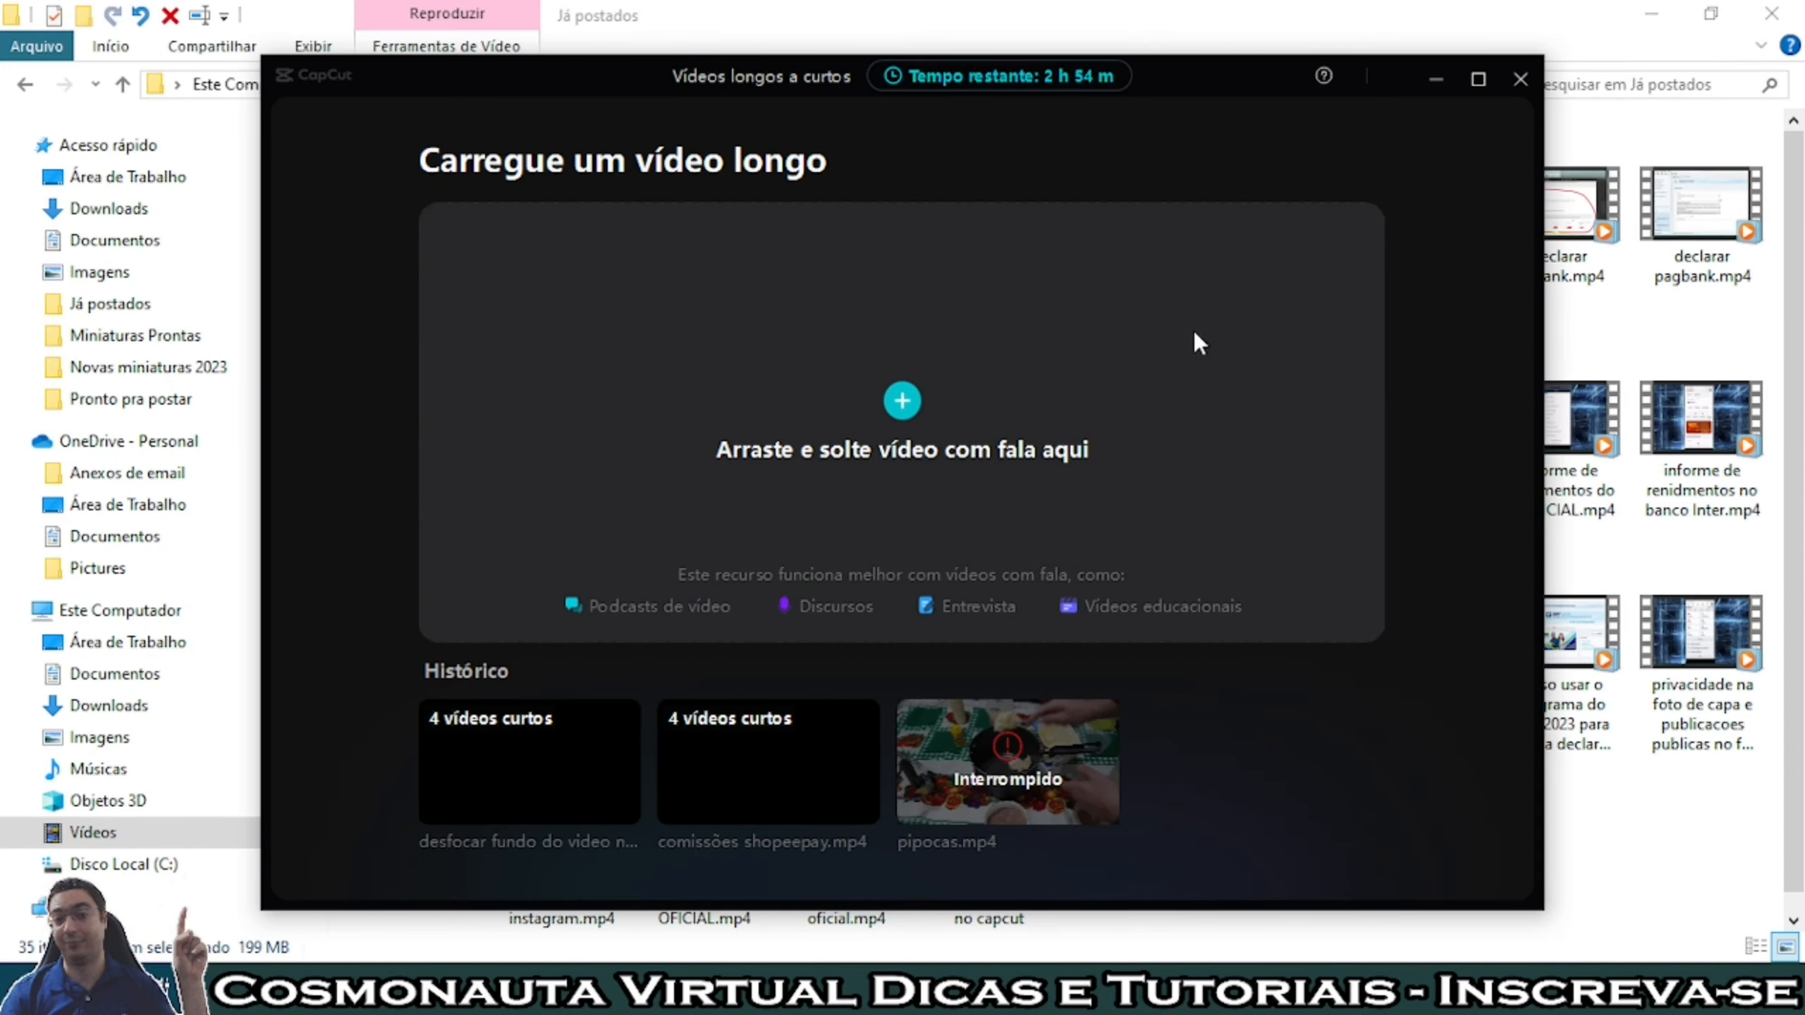
left_click(1518, 80)
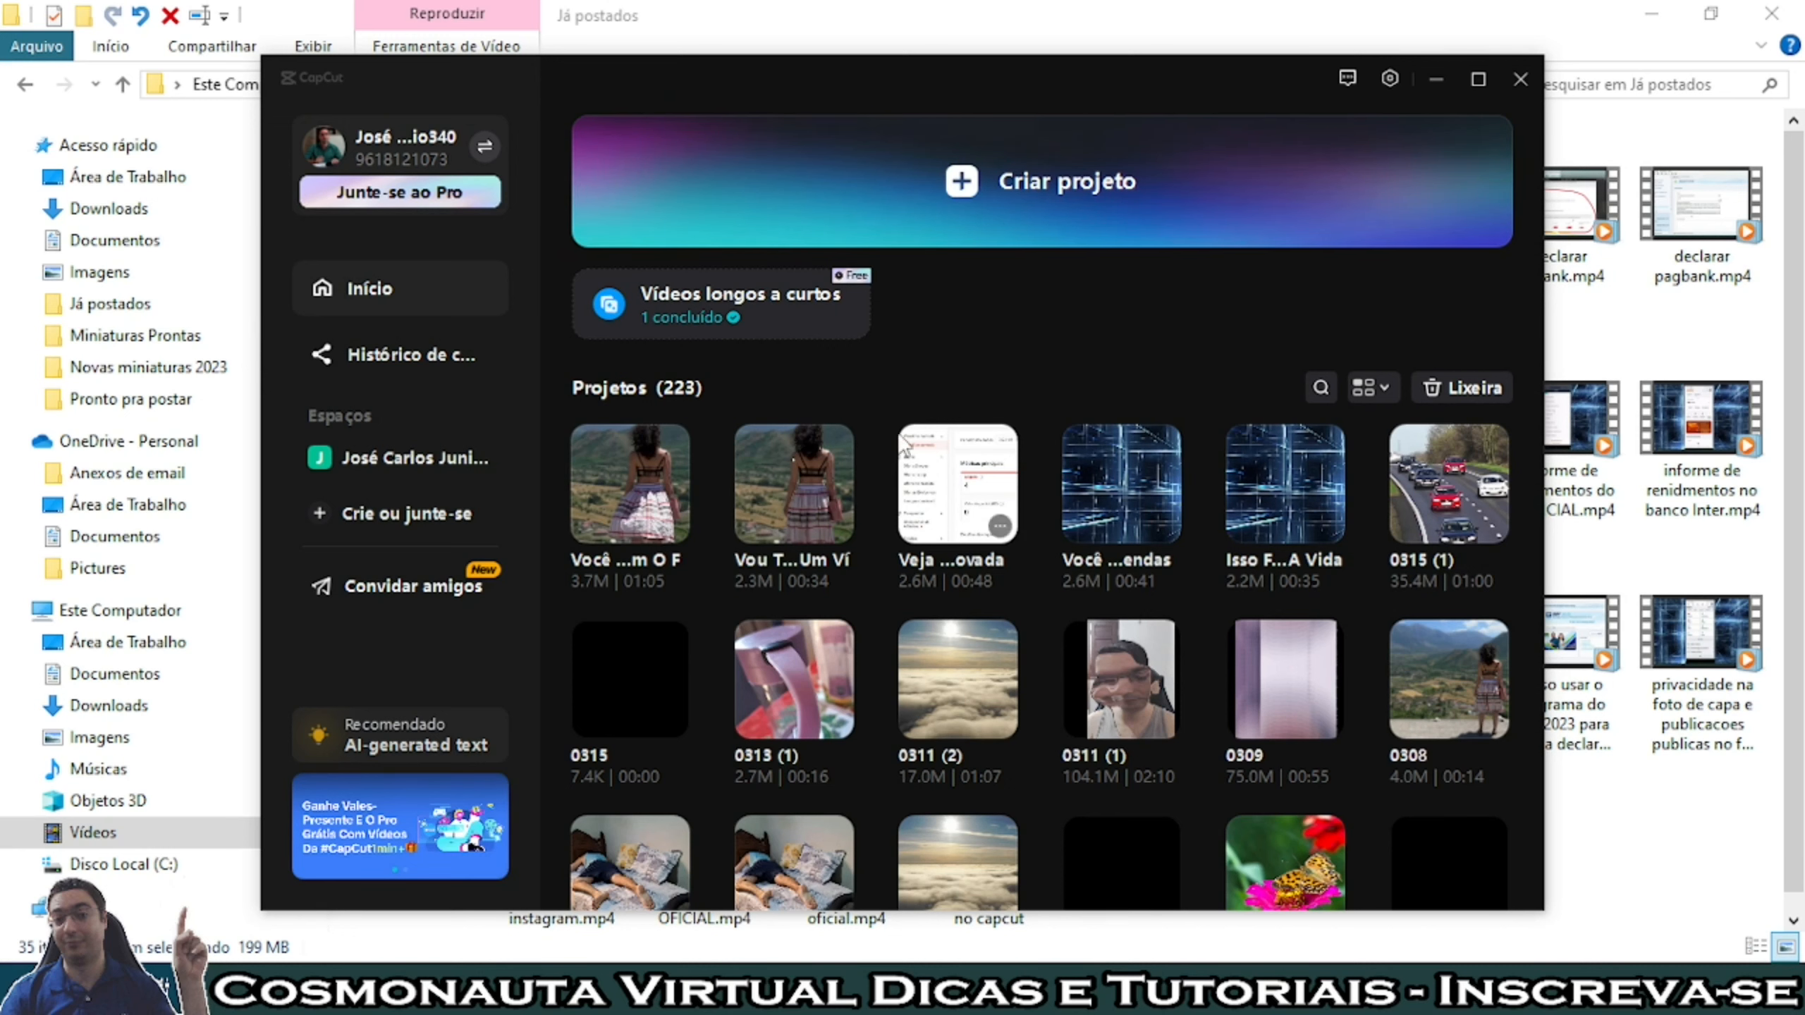
left_click(736, 323)
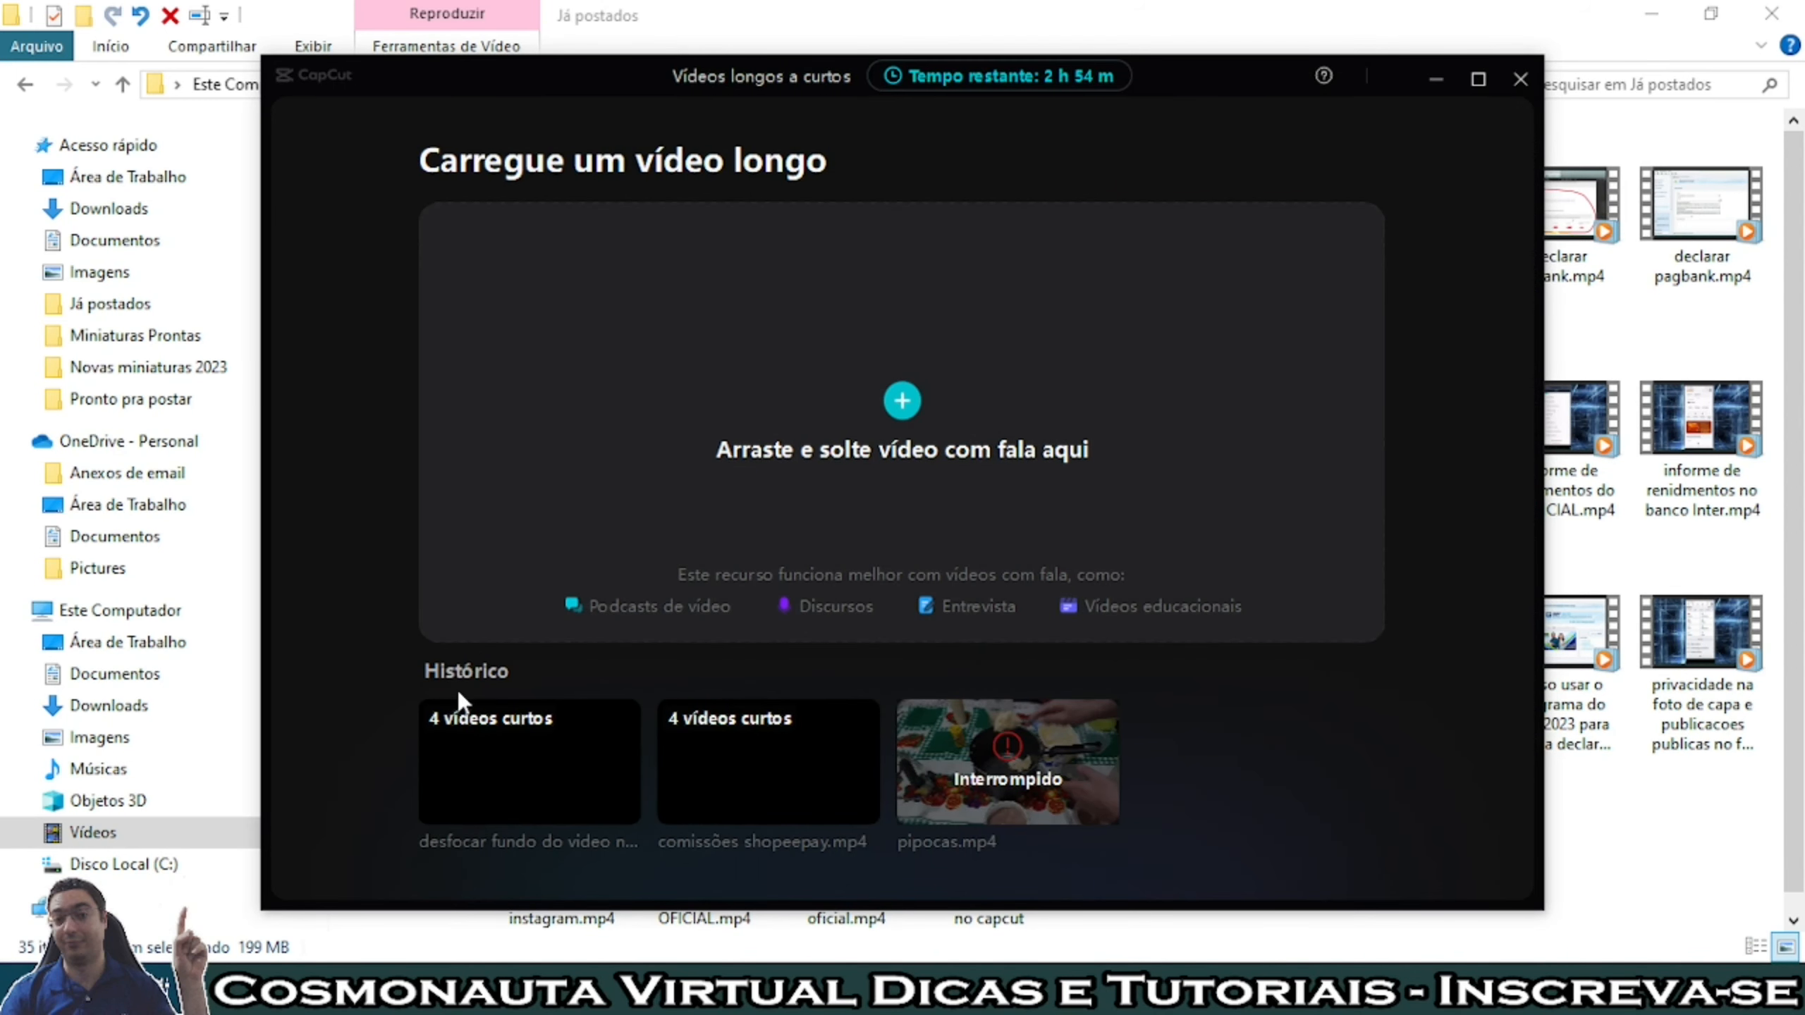
left_click(485, 732)
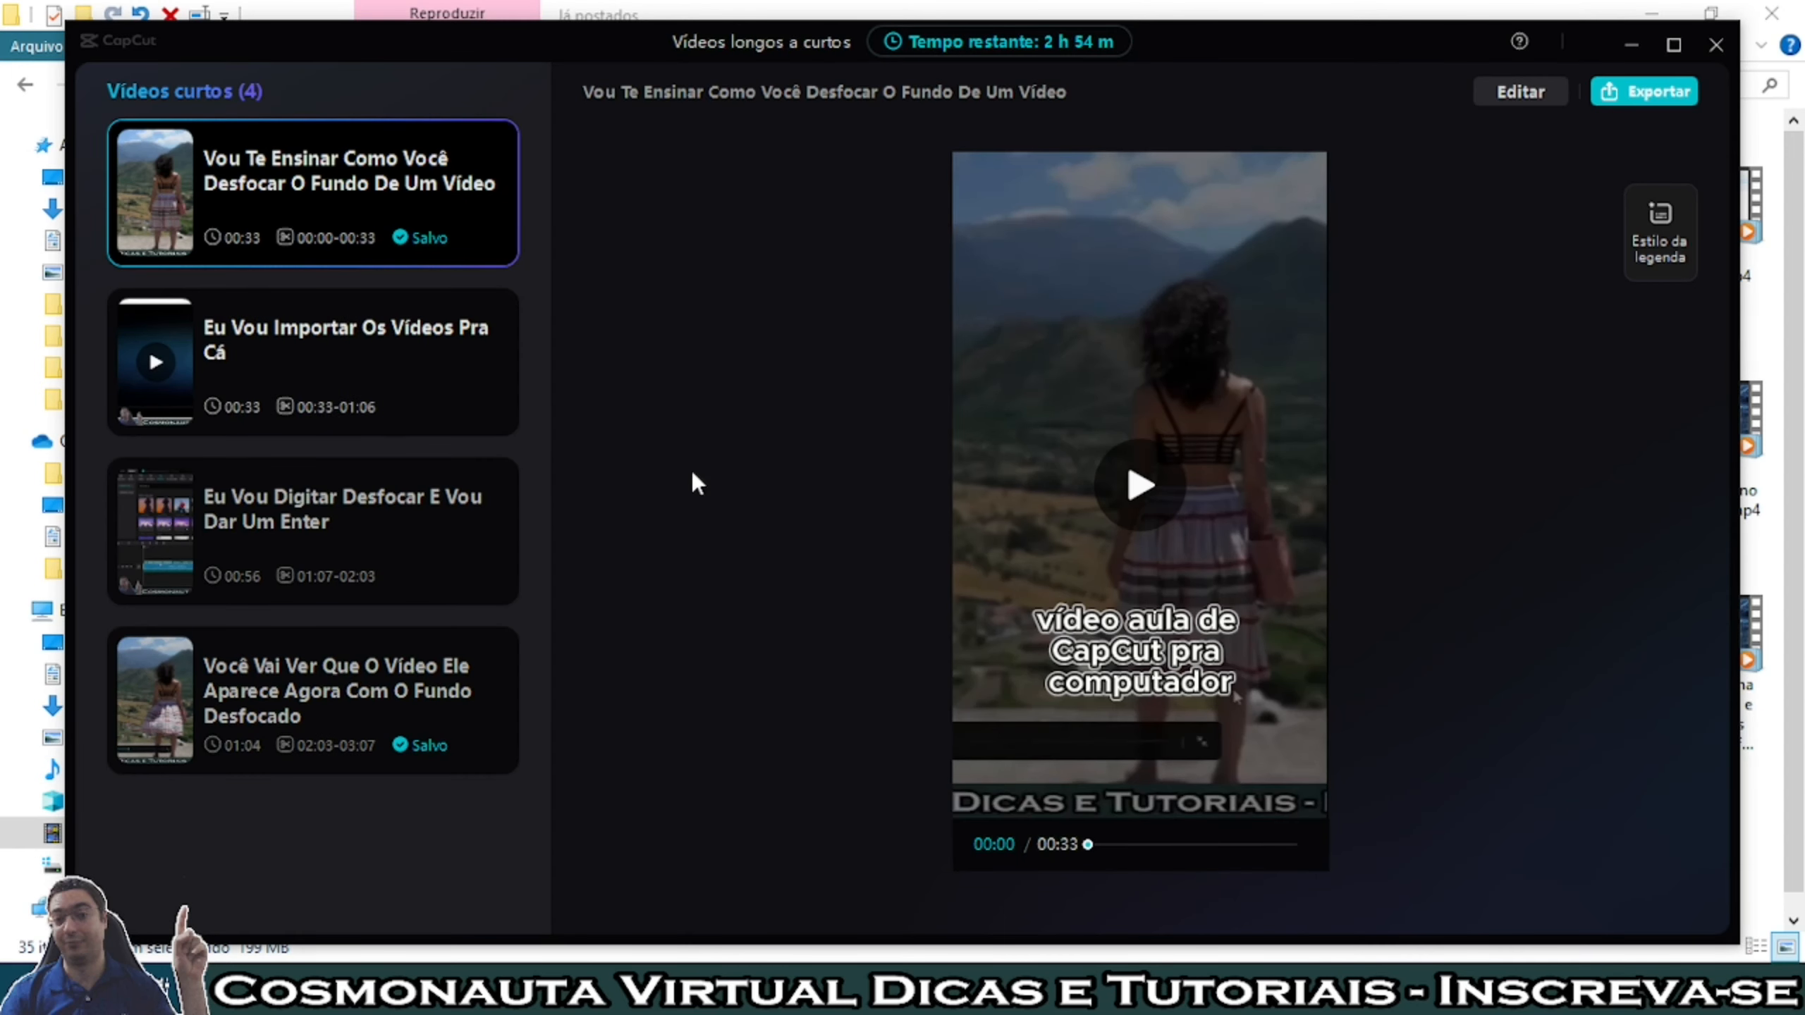